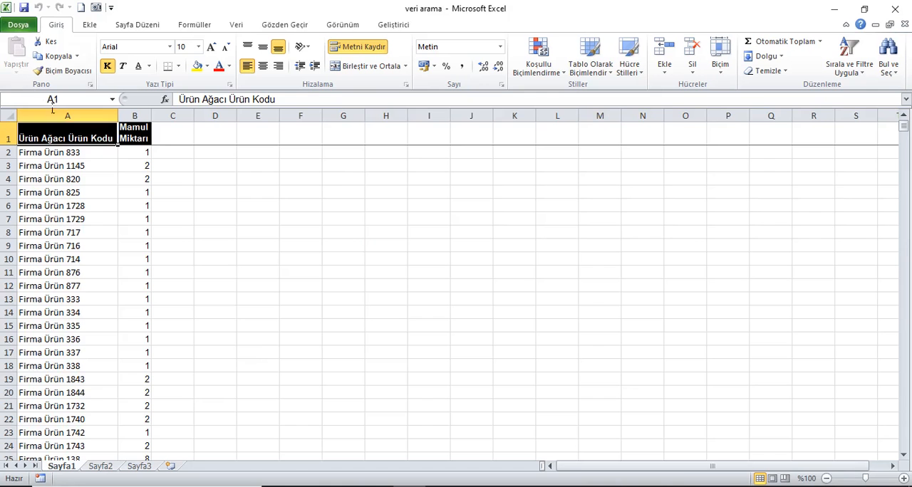
- Examine the product list columns on Sayfa1 and the product tree columns A to F on Sayfa2
{"action": "left_click_drag", "start_coordinate": [64, 115], "coordinate": [146, 132]}
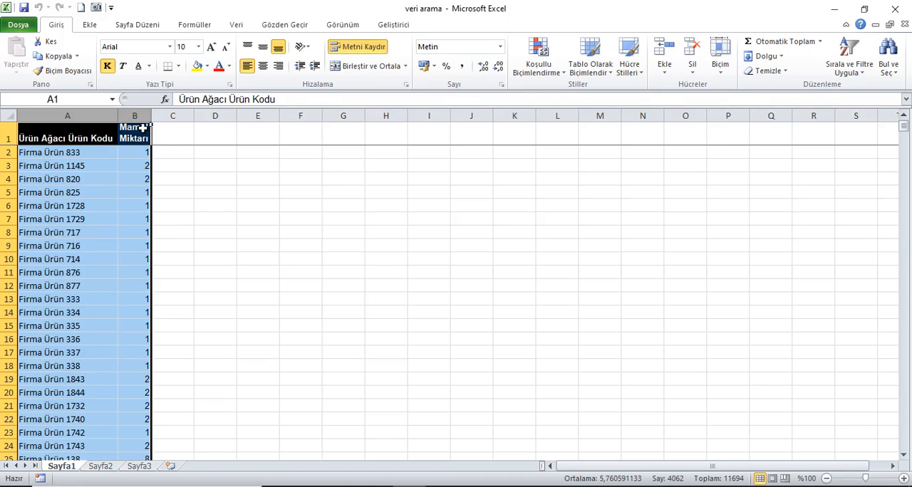
{"action": "left_click", "coordinate": [102, 468]}
{"action": "left_click_drag", "start_coordinate": [89, 129], "coordinate": [342, 136]}
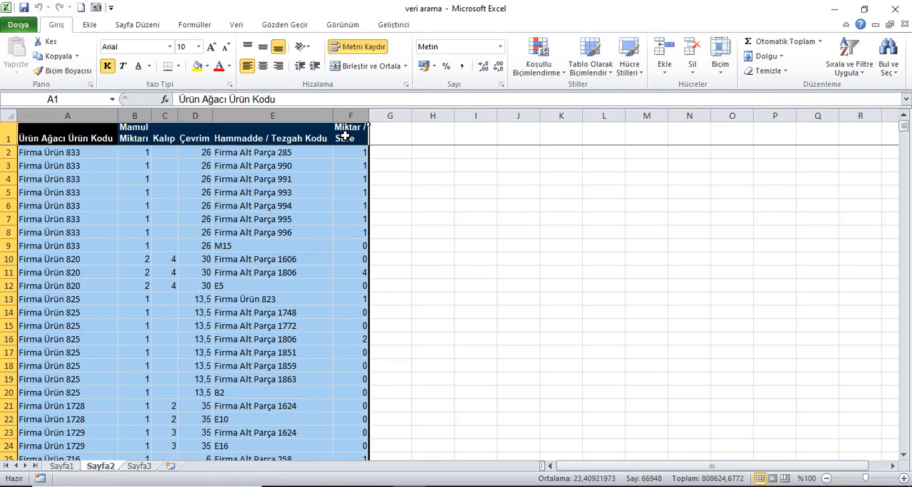
{"action": "left_click", "coordinate": [66, 468]}
{"action": "left_click", "coordinate": [63, 184]}
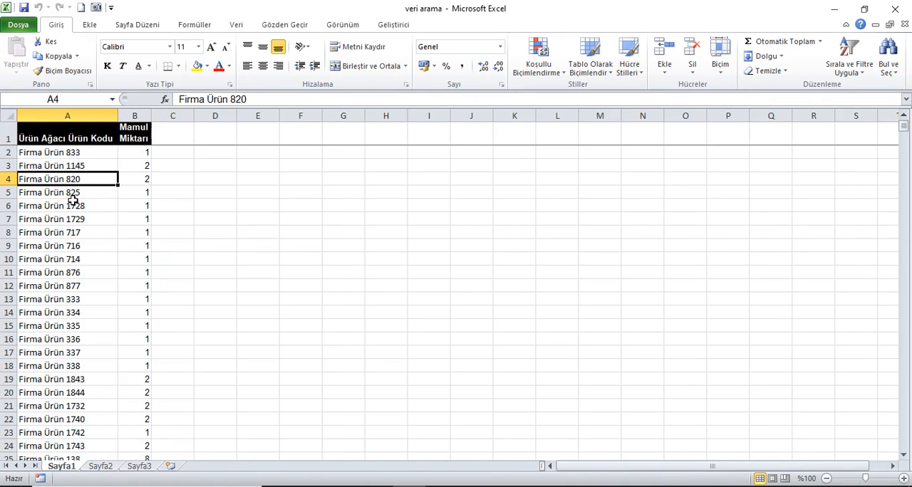
- Add the heading "kontrol" in G1 of Sayfa2 and enter "var" in G2
{"action": "left_click", "coordinate": [102, 469]}
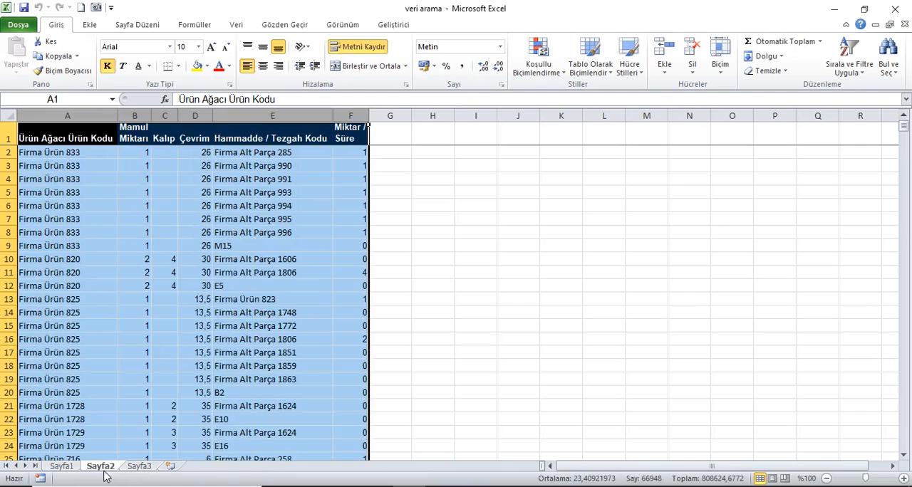
{"action": "left_click", "coordinate": [389, 140]}
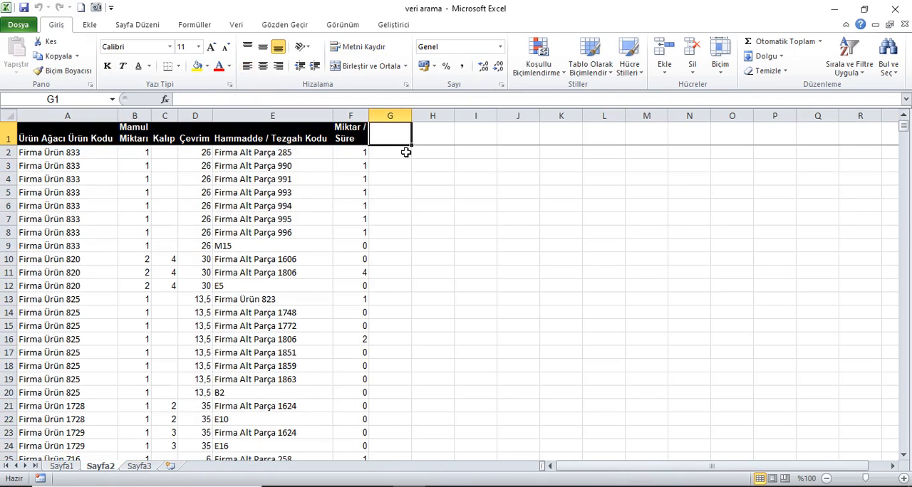
{"action": "type", "text": "kontrol"}
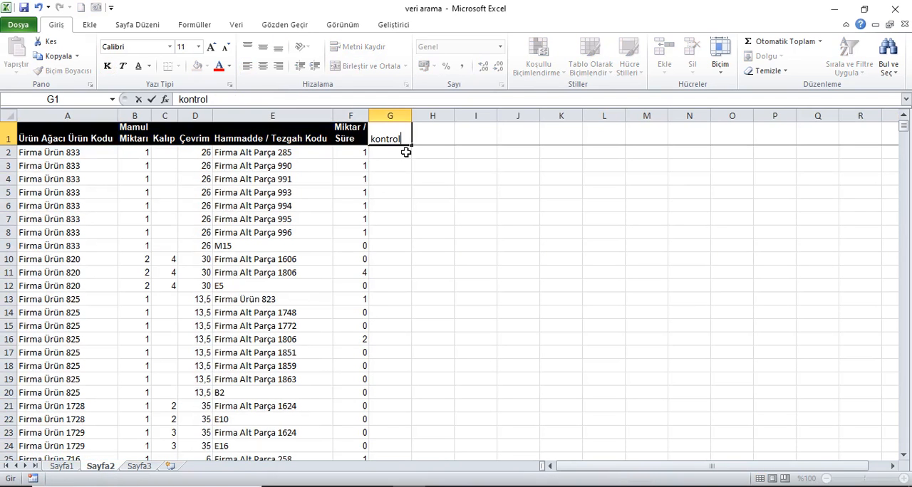
{"action": "key", "text": "Return"}
{"action": "type", "text": "var"}
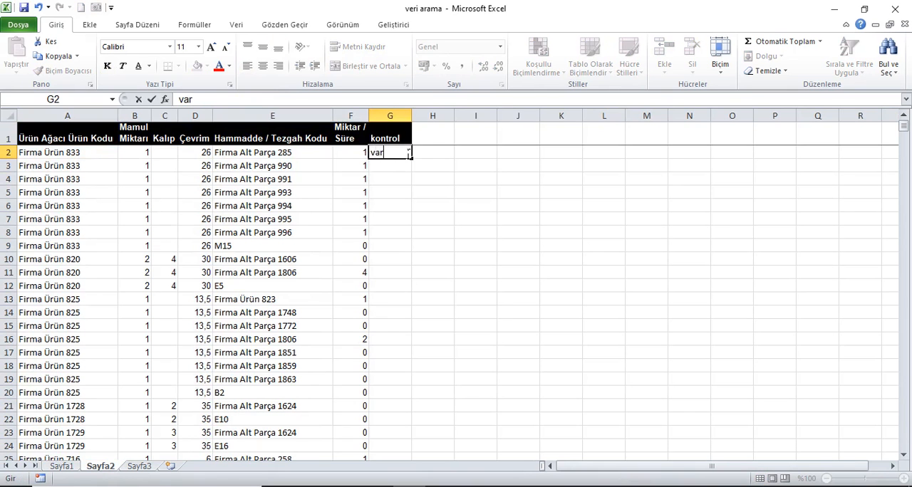
{"action": "key", "text": "Return"}
- Fill "var" down the kontrol column on Sayfa2 to the last data row and check the end of the list
{"action": "left_click", "coordinate": [389, 153]}
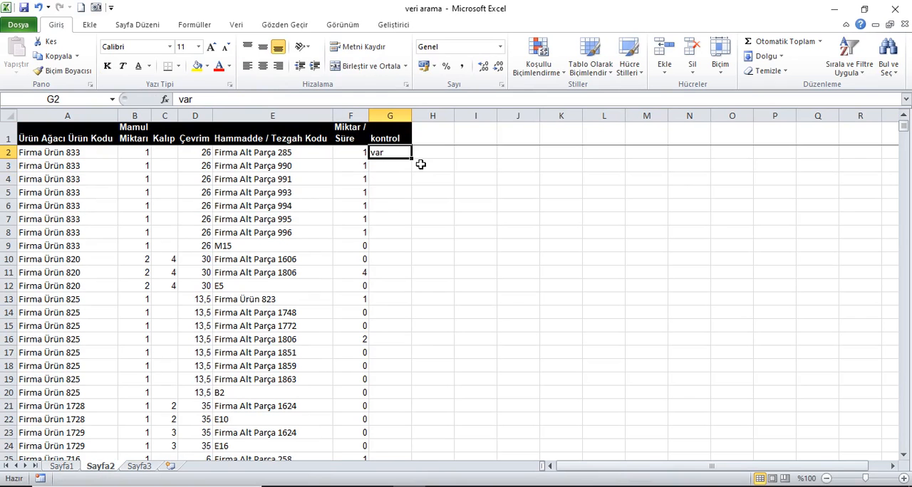
{"action": "double_click", "coordinate": [419, 164]}
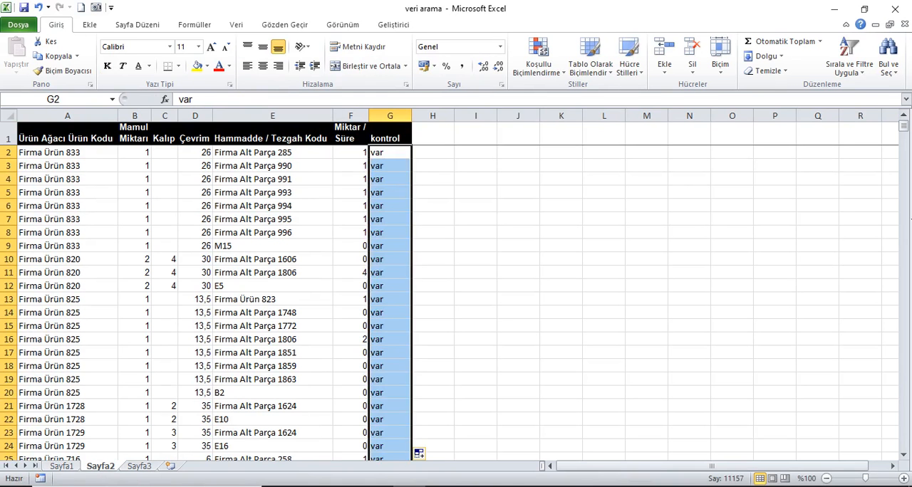
{"action": "left_click_drag", "start_coordinate": [906, 128], "coordinate": [907, 441]}
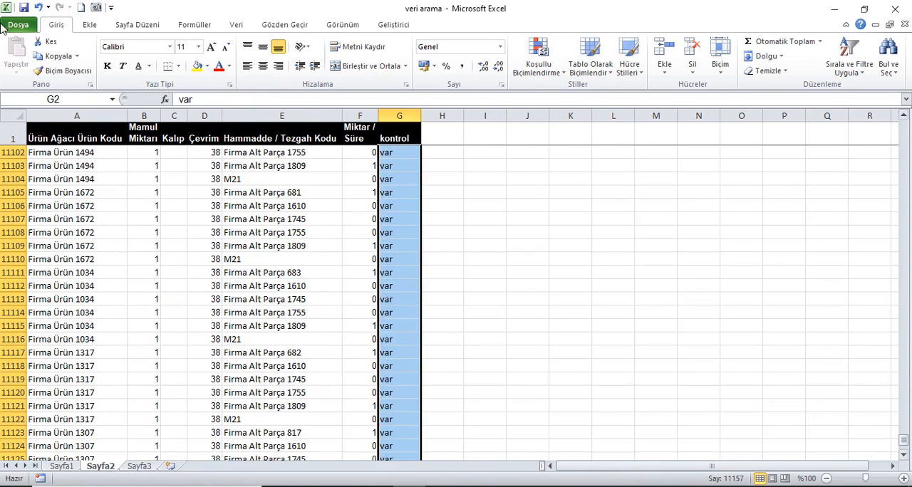
{"action": "left_click", "coordinate": [85, 135]}
{"action": "key", "text": "ctrl+Home"}
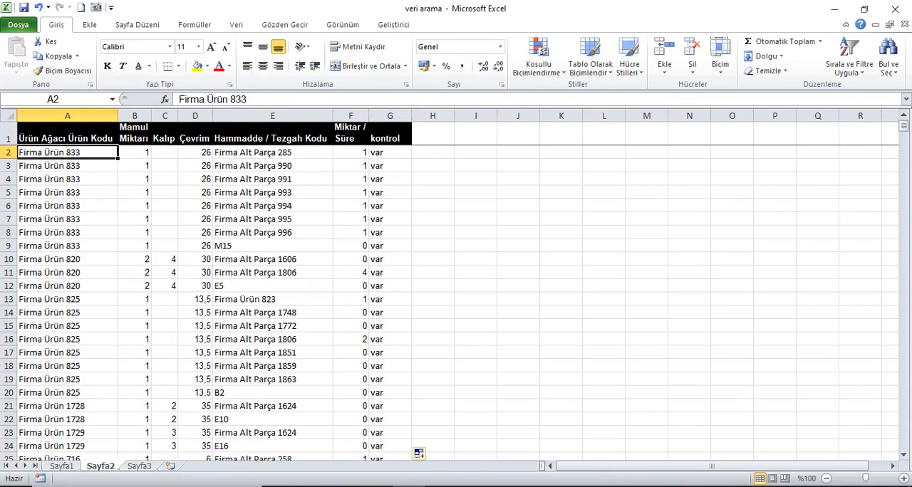
- Enter the heading "kontrol" in cell C1 of Sayfa1
{"action": "left_click", "coordinate": [67, 468]}
{"action": "left_click", "coordinate": [172, 130]}
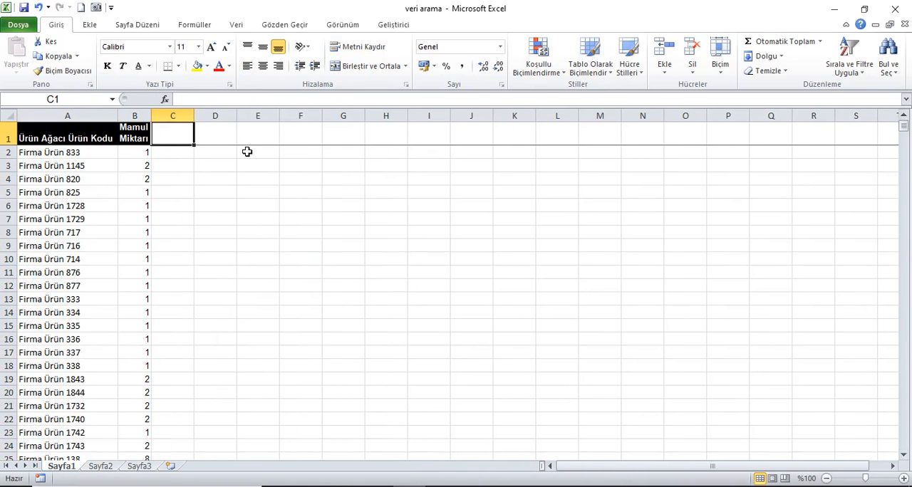
{"action": "type", "text": "kontrol"}
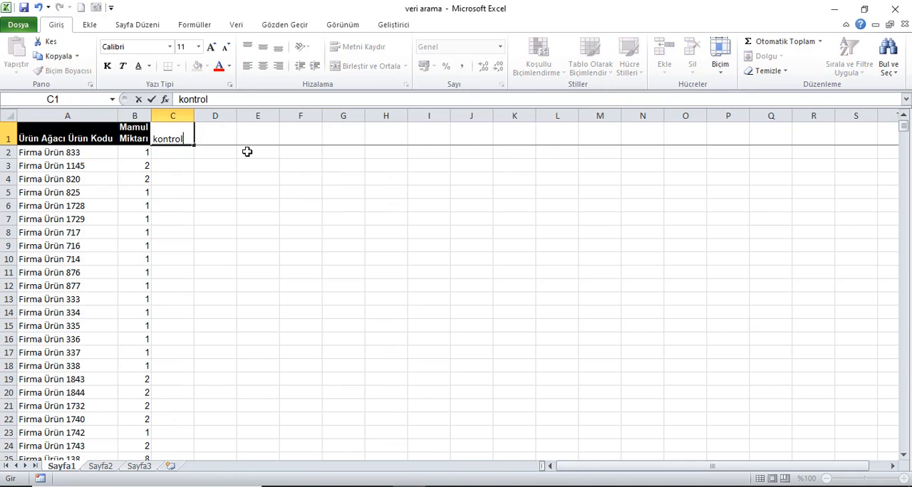
{"action": "key", "text": "Return"}
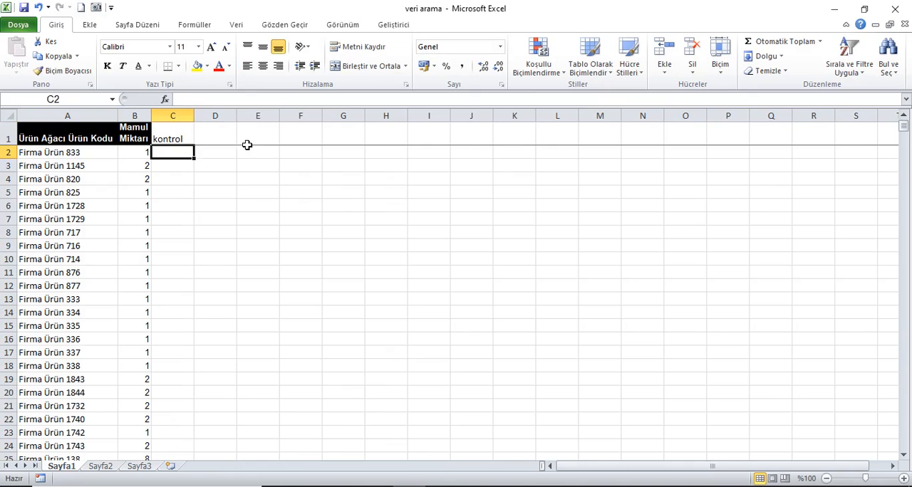
- Insert a DÜŞEYARA formula in C2 looking up A2 in Sayfa2!A:G, with column index 7 and range lookup 0
{"action": "left_click", "coordinate": [166, 100]}
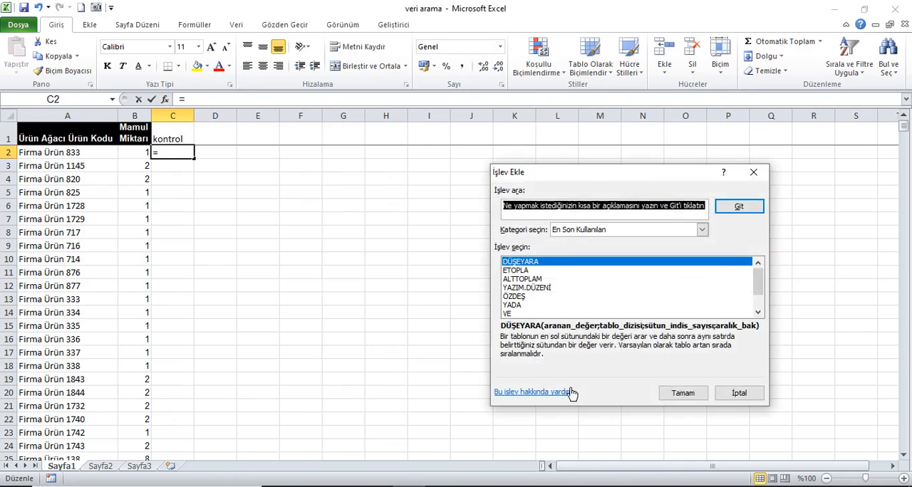
{"action": "left_click", "coordinate": [697, 392]}
{"action": "left_click", "coordinate": [57, 153]}
{"action": "left_click", "coordinate": [565, 235]}
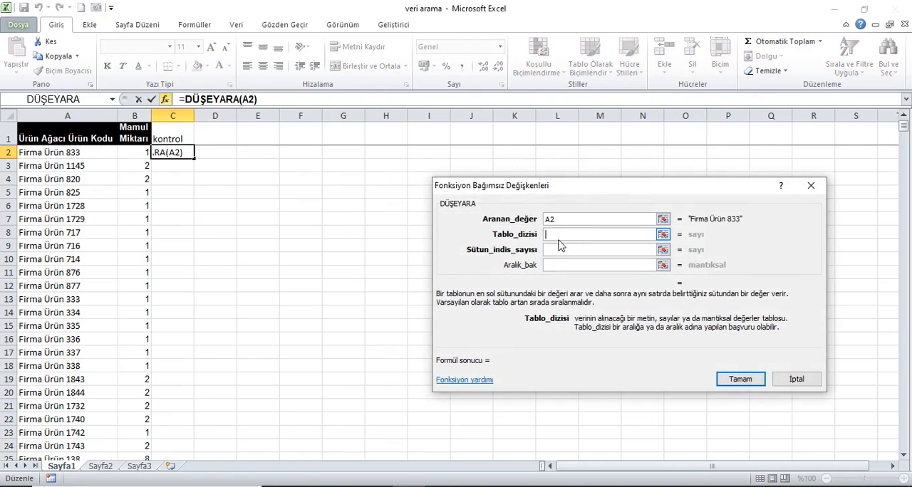
{"action": "left_click", "coordinate": [101, 466]}
{"action": "left_click_drag", "start_coordinate": [106, 116], "coordinate": [410, 115]}
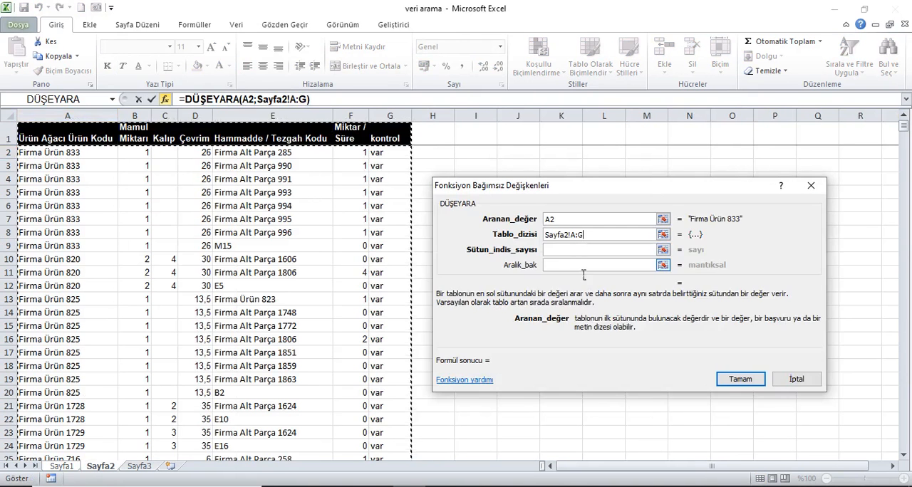
{"action": "key", "text": "Tab"}
{"action": "type", "text": "7"}
{"action": "left_click", "coordinate": [553, 265]}
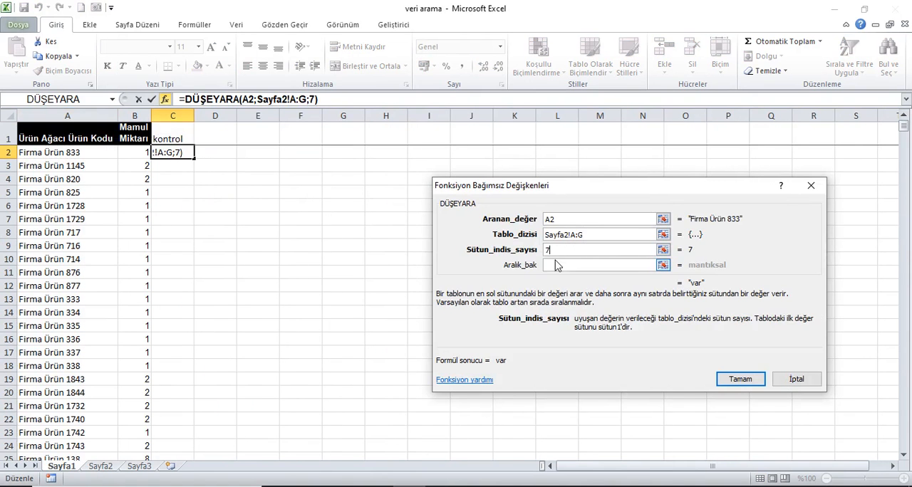
{"action": "type", "text": "0"}
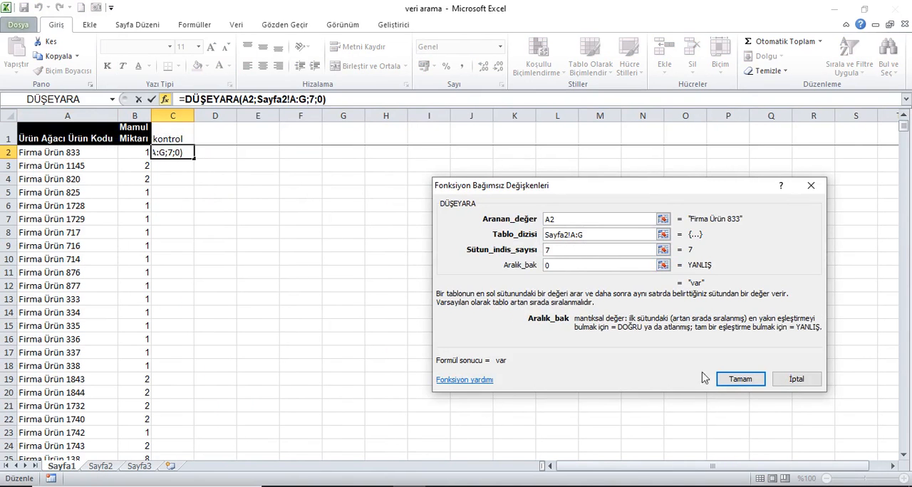
{"action": "left_click", "coordinate": [739, 378]}
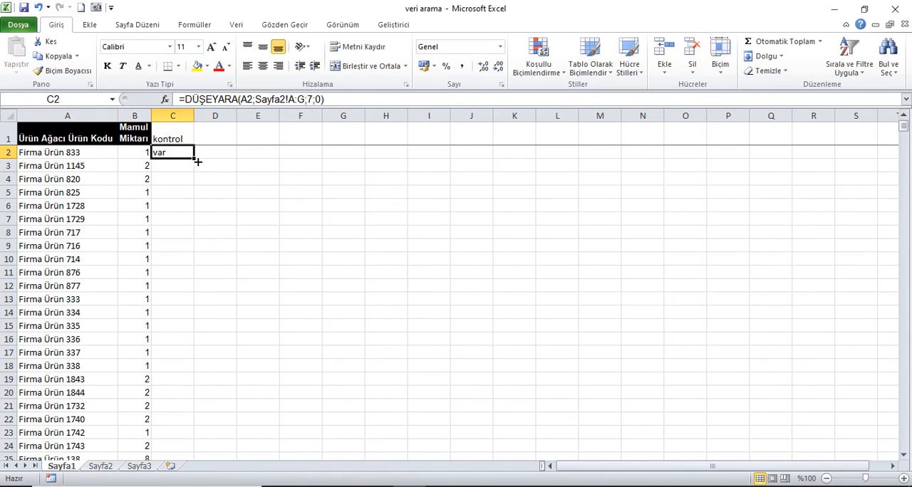
- Fill the C2 lookup formula down column C for all products
{"action": "double_click", "coordinate": [198, 162]}
{"action": "left_click", "coordinate": [181, 136]}
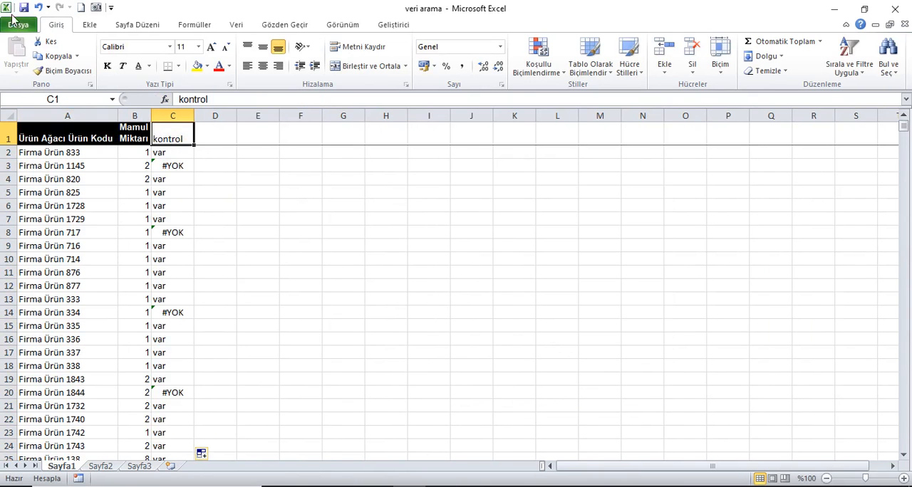
{"action": "left_click", "coordinate": [68, 140]}
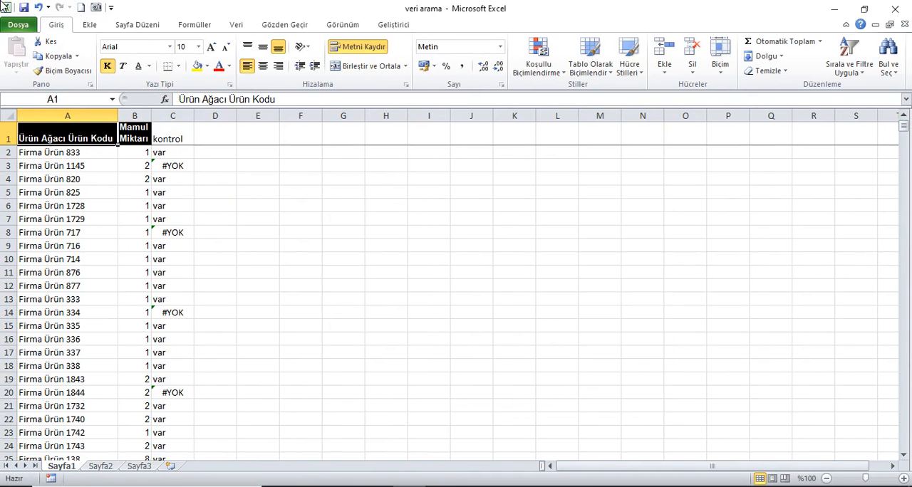
- Rename the C1 heading to "kontrol1" and enter the heading "kontrol2" in D1
{"action": "left_click", "coordinate": [182, 139]}
{"action": "left_click", "coordinate": [239, 103]}
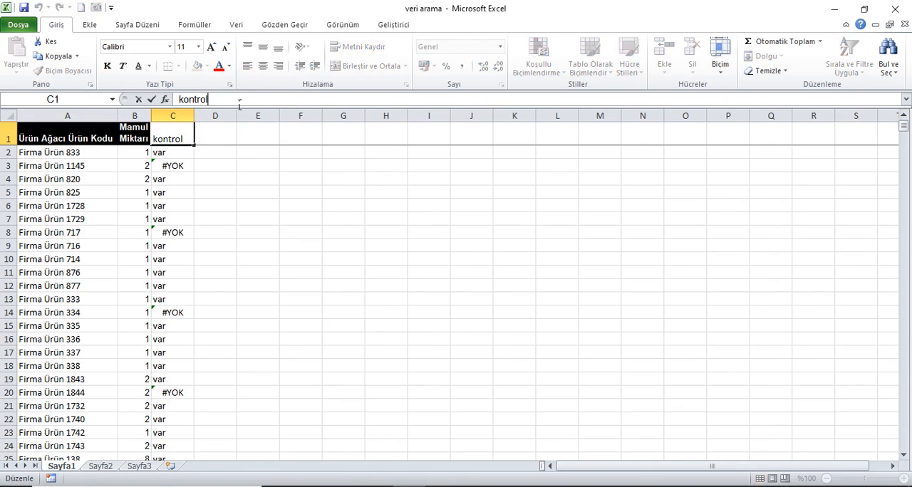
{"action": "key", "text": "Return"}
{"action": "left_click", "coordinate": [228, 140]}
{"action": "type", "text": "kontrol2"}
{"action": "key", "text": "Return"}
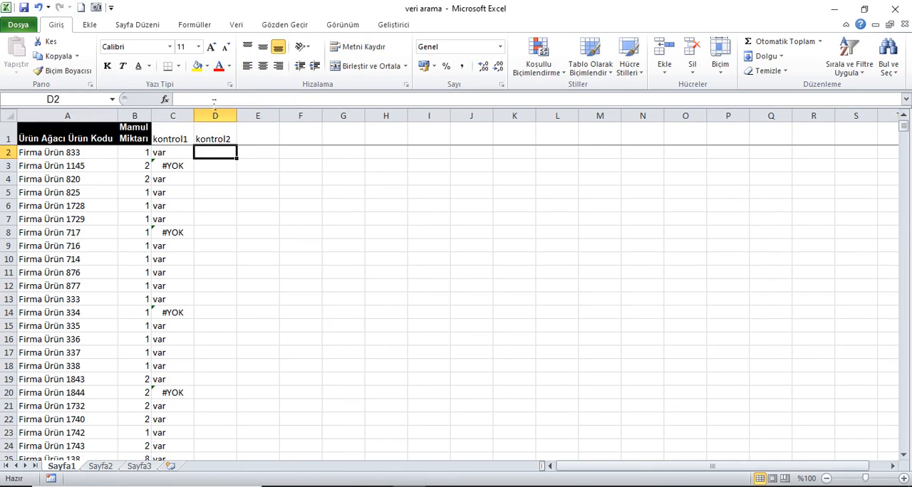
- Insert a DÜŞEYARA formula in D2 looking up A2 in Sayfa2!A:A, with column index 1 and range lookup 0
{"action": "left_click", "coordinate": [164, 102]}
{"action": "left_click", "coordinate": [679, 393]}
{"action": "left_click", "coordinate": [74, 154]}
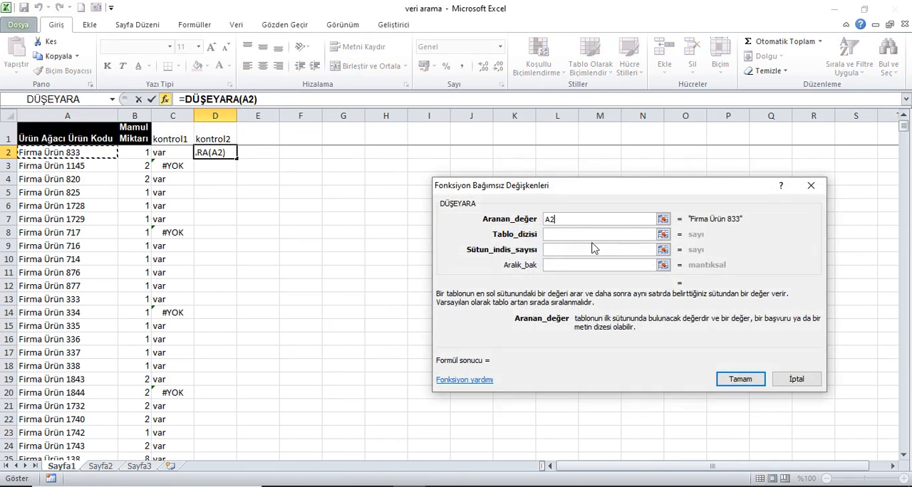
{"action": "left_click", "coordinate": [557, 235]}
{"action": "left_click", "coordinate": [112, 467]}
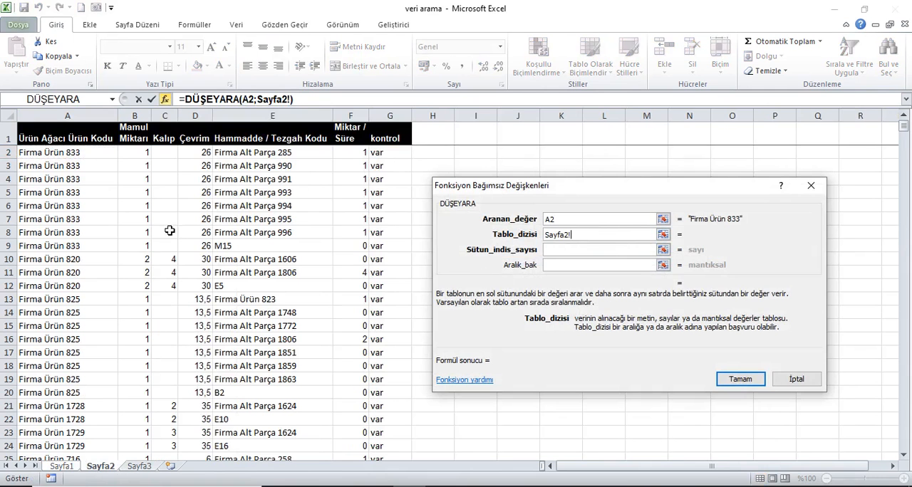
{"action": "left_click", "coordinate": [68, 116]}
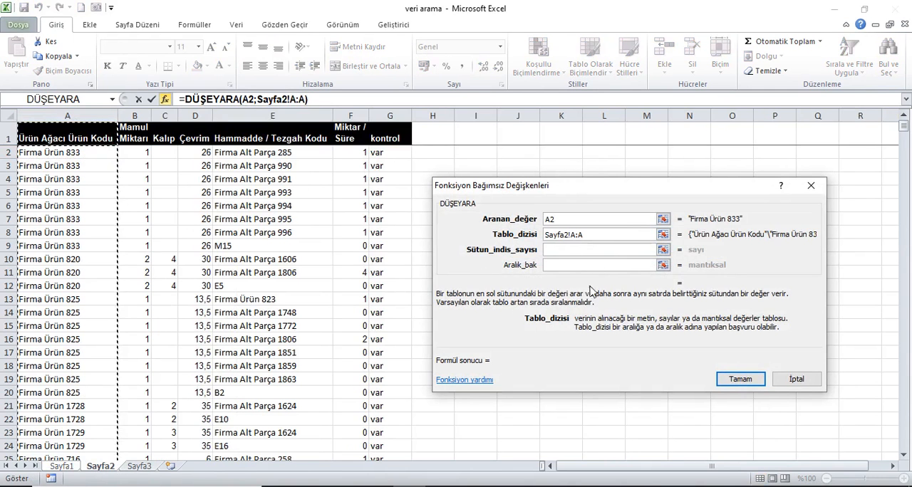
{"action": "left_click", "coordinate": [575, 251]}
{"action": "type", "text": "1"}
{"action": "key", "text": "Tab"}
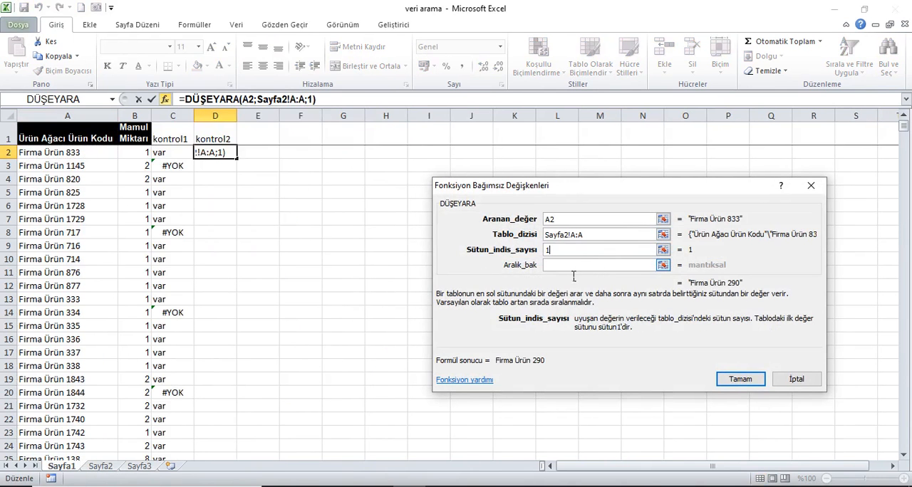
{"action": "type", "text": "0"}
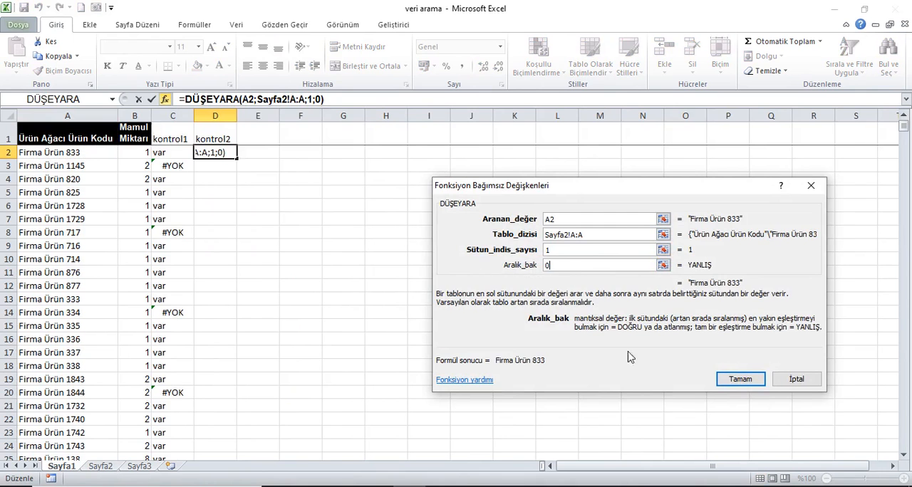
{"action": "left_click", "coordinate": [752, 382]}
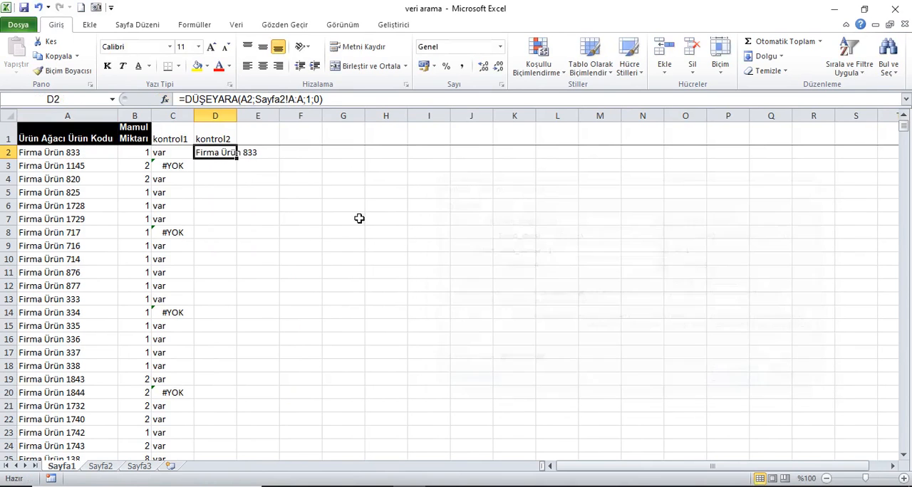
- Fill the D2 lookup formula down column D and autofit the column's width
{"action": "double_click", "coordinate": [239, 162]}
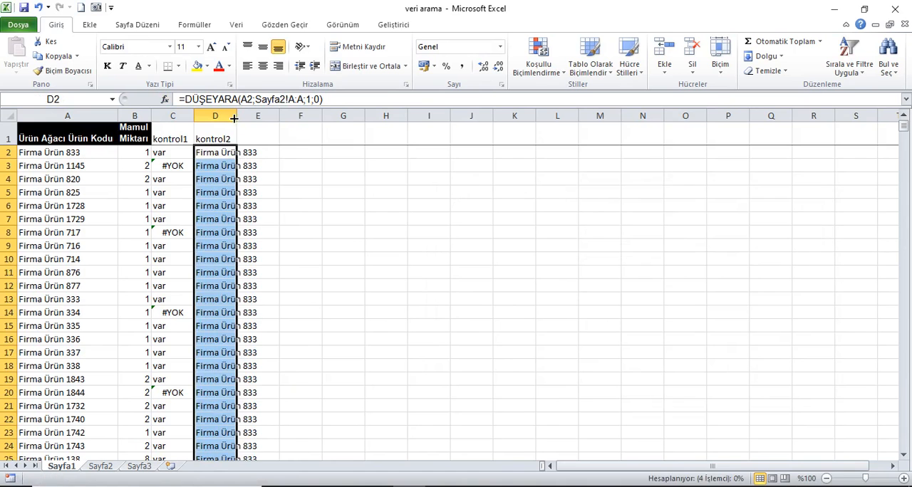
{"action": "left_click", "coordinate": [233, 118]}
{"action": "double_click", "coordinate": [237, 116]}
{"action": "left_click", "coordinate": [72, 133]}
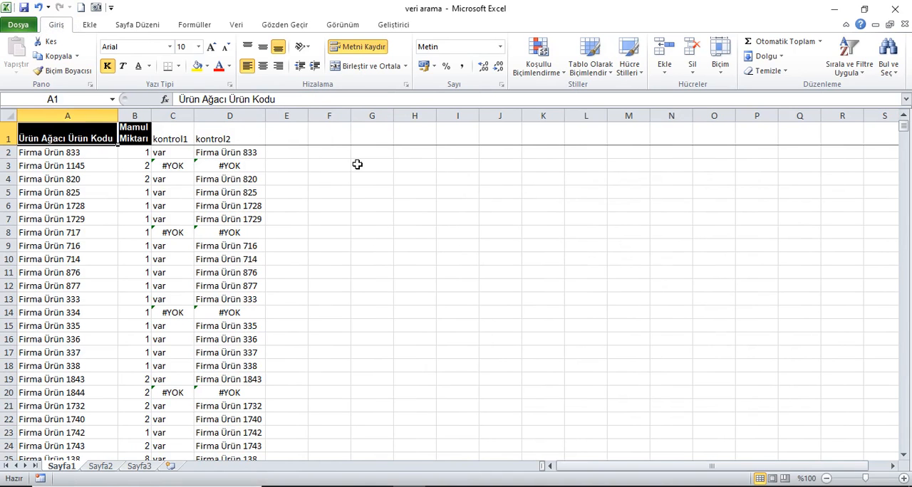
- Enter the heading "1. yöntem" in cell E1
{"action": "left_click", "coordinate": [305, 137]}
{"action": "type", "text": "1"}
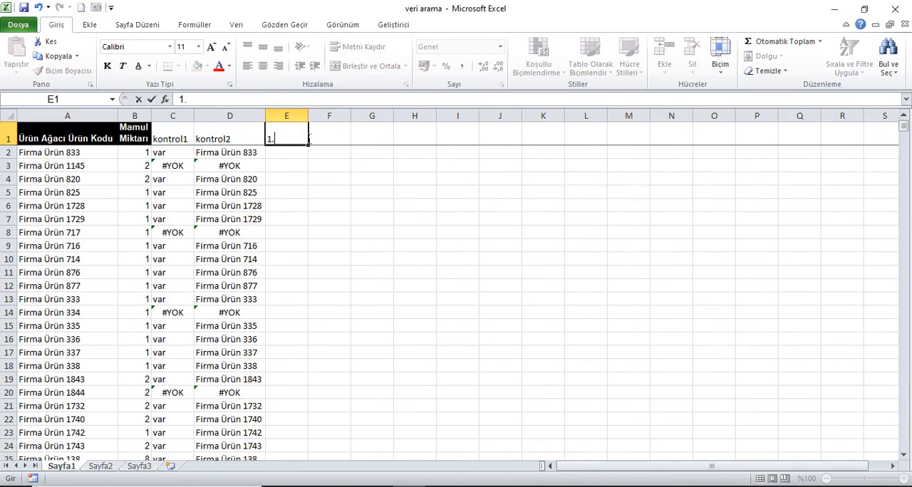
{"action": "type", "text": ". yöntem"}
{"action": "key", "text": "Return"}
- Insert a DÜŞEYARA formula in E2 looking up A2 in Sayfa2!A:A, with column index 1 and range lookup 0
{"action": "left_click", "coordinate": [165, 99]}
{"action": "left_click", "coordinate": [682, 393]}
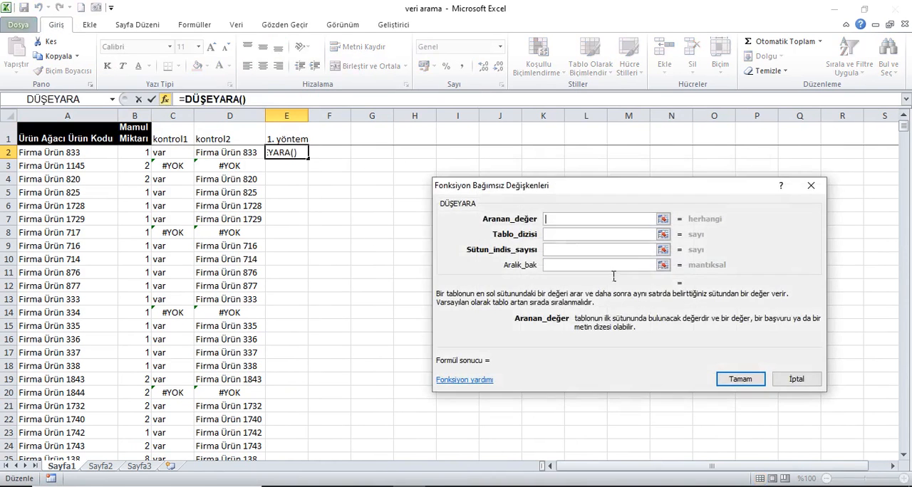
{"action": "left_click", "coordinate": [72, 153]}
{"action": "key", "text": "Tab"}
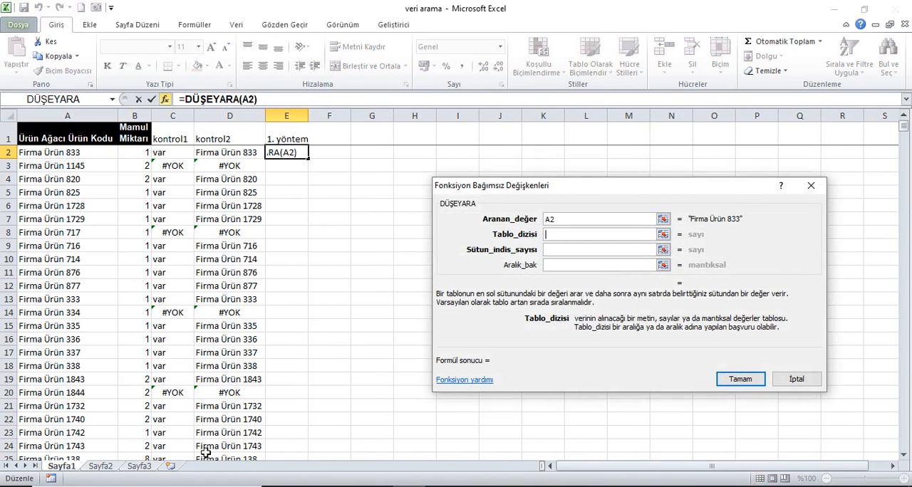
{"action": "left_click", "coordinate": [102, 467]}
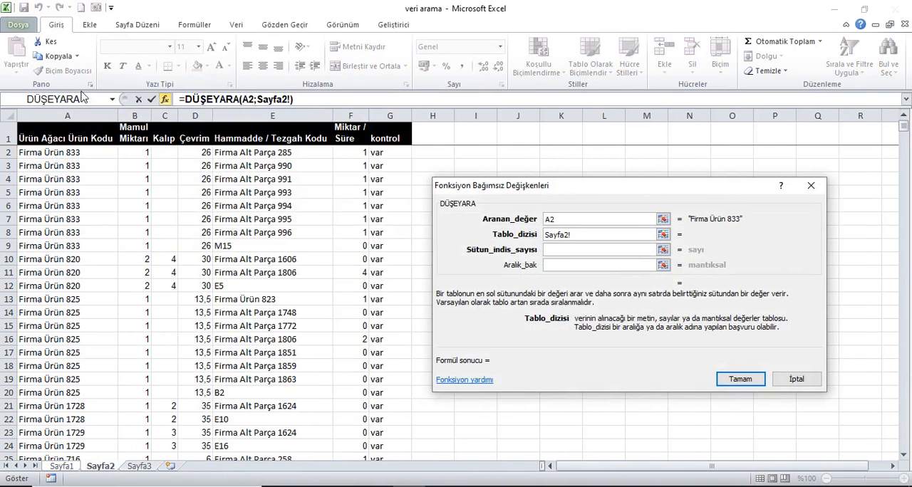
{"action": "left_click", "coordinate": [84, 117]}
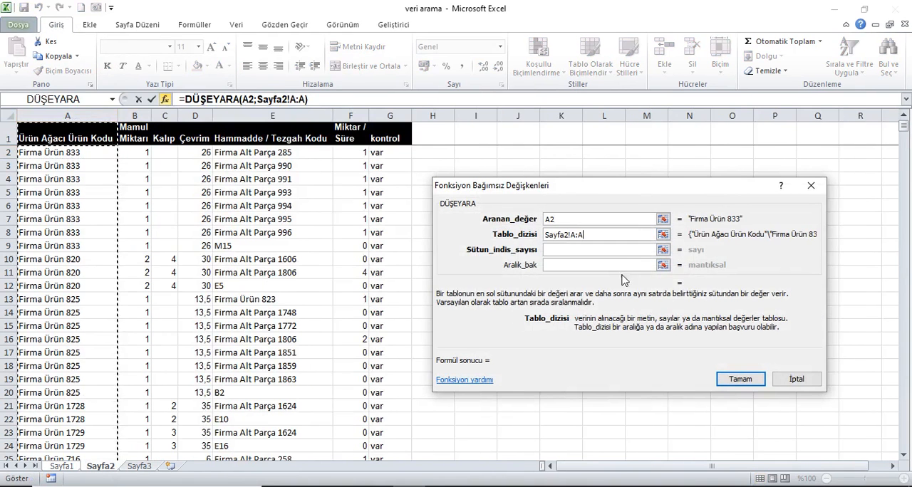
{"action": "left_click", "coordinate": [611, 252]}
{"action": "type", "text": "1"}
{"action": "left_click", "coordinate": [581, 265]}
{"action": "type", "text": "0"}
{"action": "left_click", "coordinate": [740, 379]}
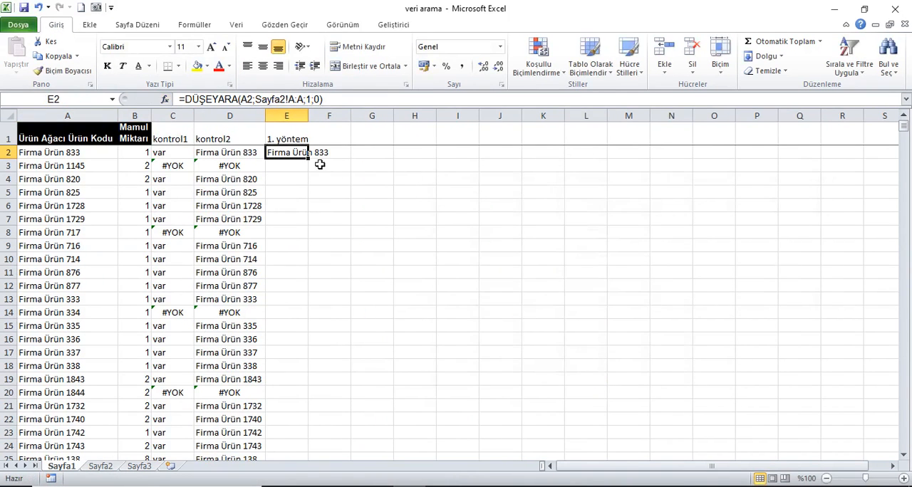
- Wrap the E2 lookup in EHATALIYSA so the formula reads =EHATALIYSA(DÜŞEYARA(A2;Sayfa2!A:A;1;0))
{"action": "left_click", "coordinate": [184, 100]}
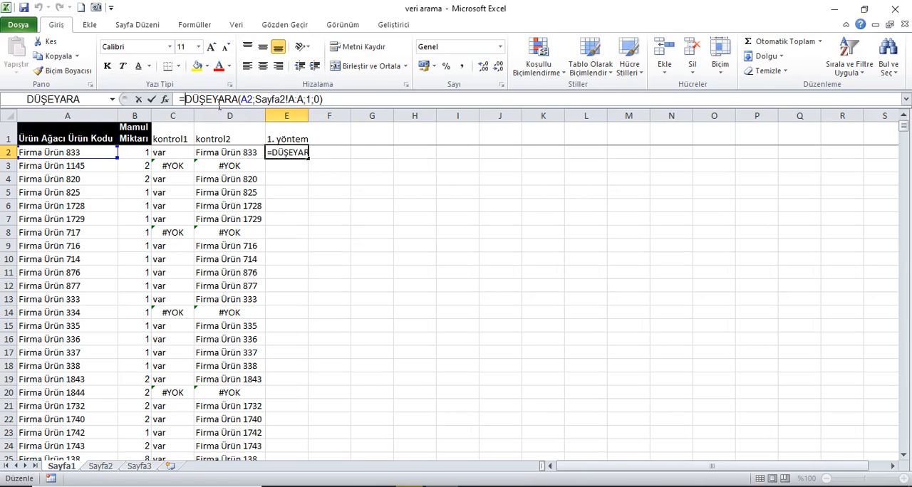
{"action": "type", "text": "eh"}
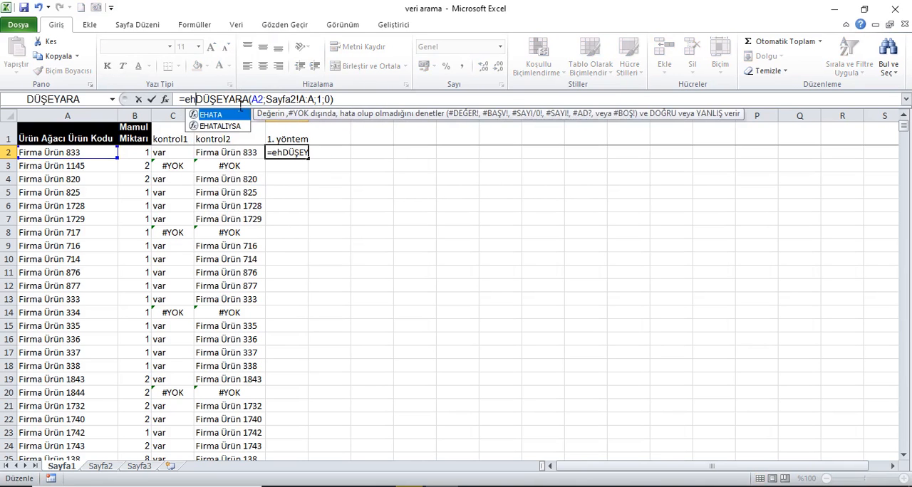
{"action": "key", "text": "Down"}
{"action": "key", "text": "Tab"}
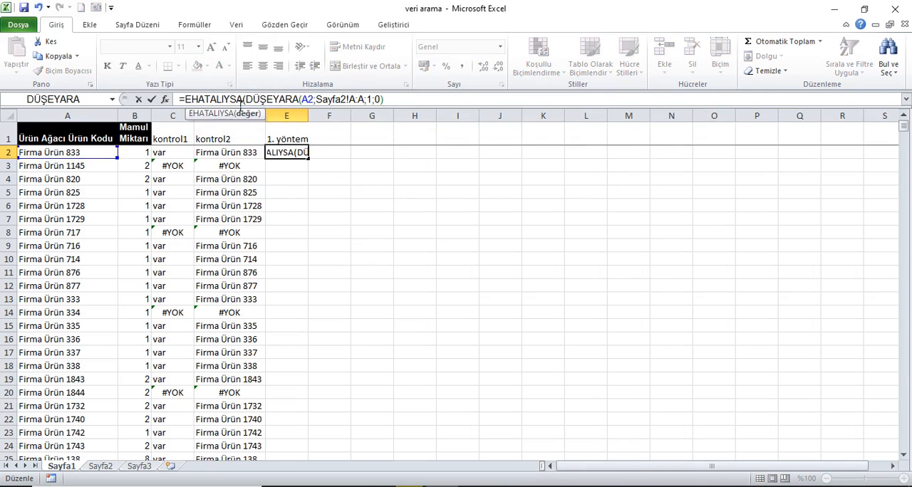
{"action": "left_click", "coordinate": [415, 106]}
{"action": "key", "text": "Return"}
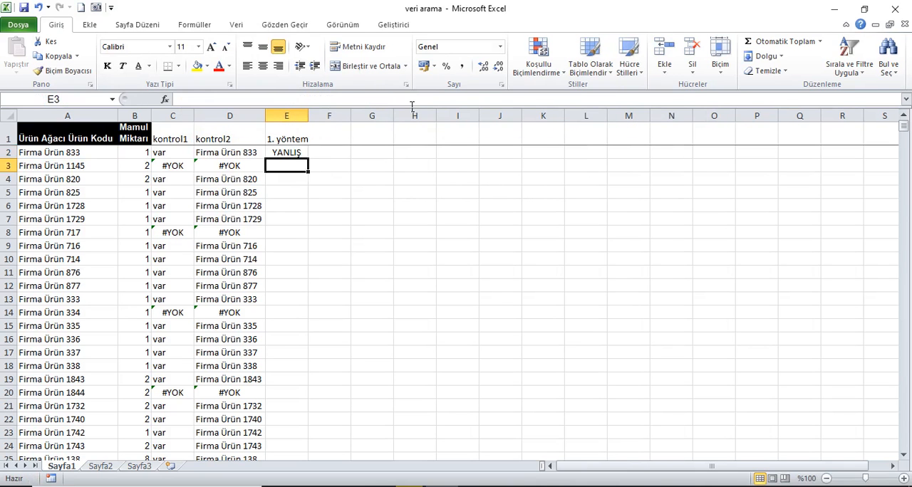
- Fill the E2 formula down column E and compare the row 3 result with its kontrol2 value
{"action": "left_click", "coordinate": [293, 155]}
{"action": "double_click", "coordinate": [309, 161]}
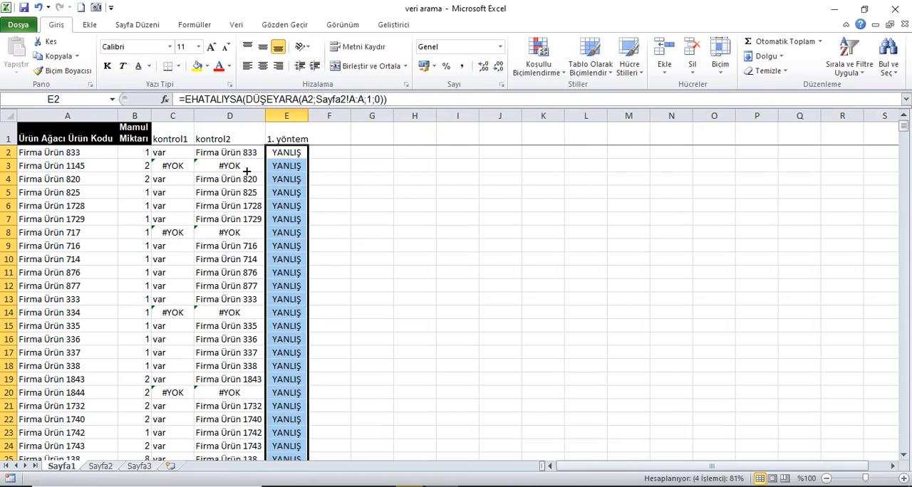
{"action": "left_click", "coordinate": [298, 166]}
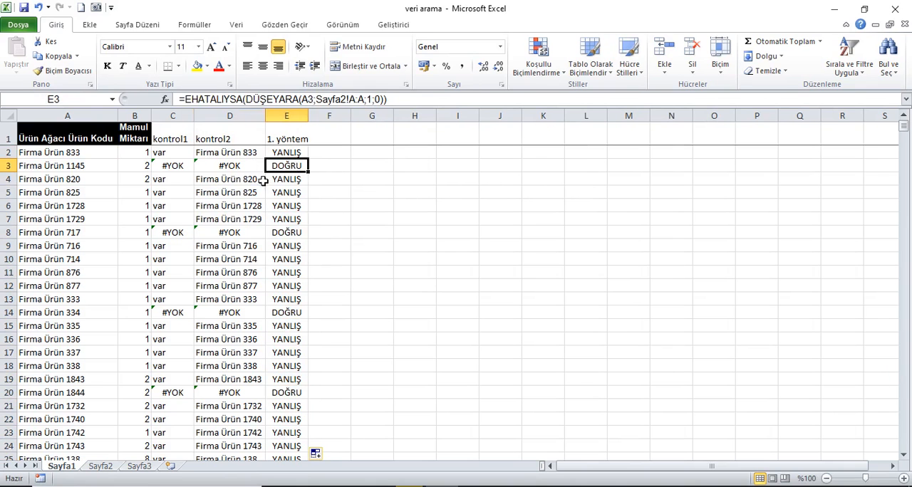
{"action": "left_click", "coordinate": [243, 170]}
{"action": "left_click", "coordinate": [298, 171]}
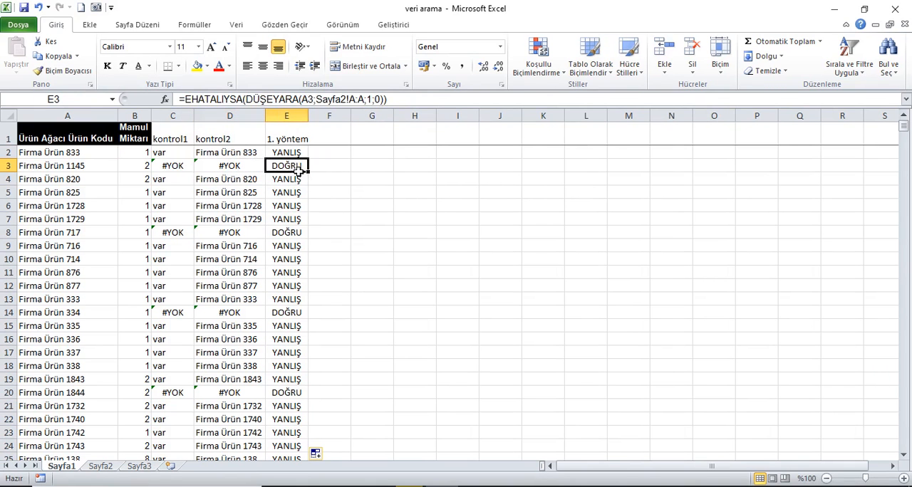
{"action": "left_click", "coordinate": [243, 169]}
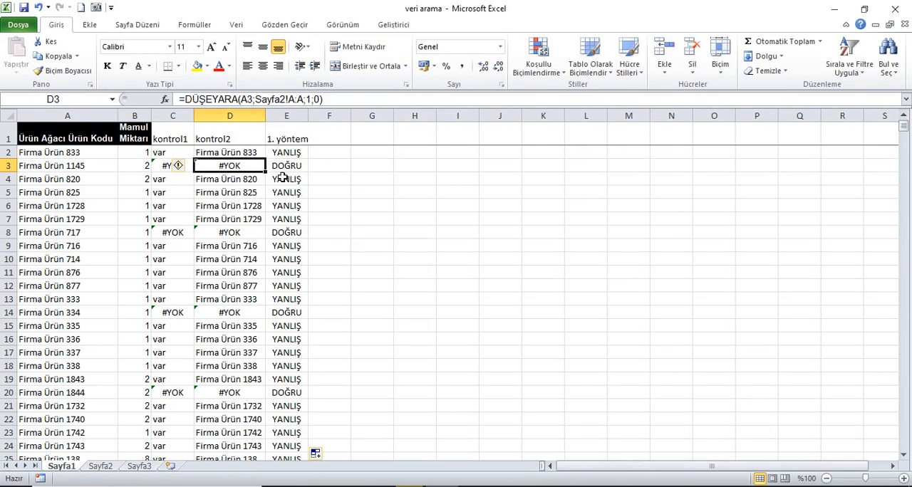
{"action": "left_click", "coordinate": [299, 176]}
- Copy the full EHATALIYSA formula text from E2, leaving the cell's content as it is
{"action": "left_click", "coordinate": [296, 157]}
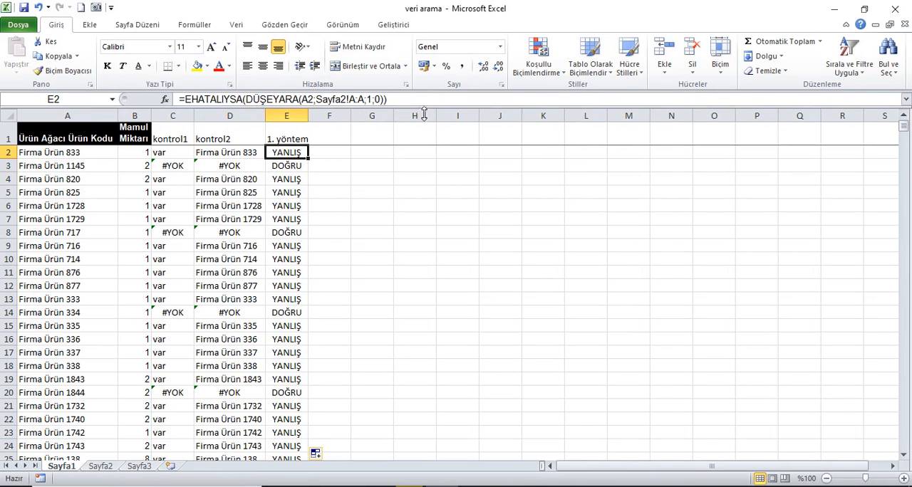
{"action": "left_click_drag", "start_coordinate": [387, 99], "coordinate": [180, 99]}
{"action": "key", "text": "ctrl+c"}
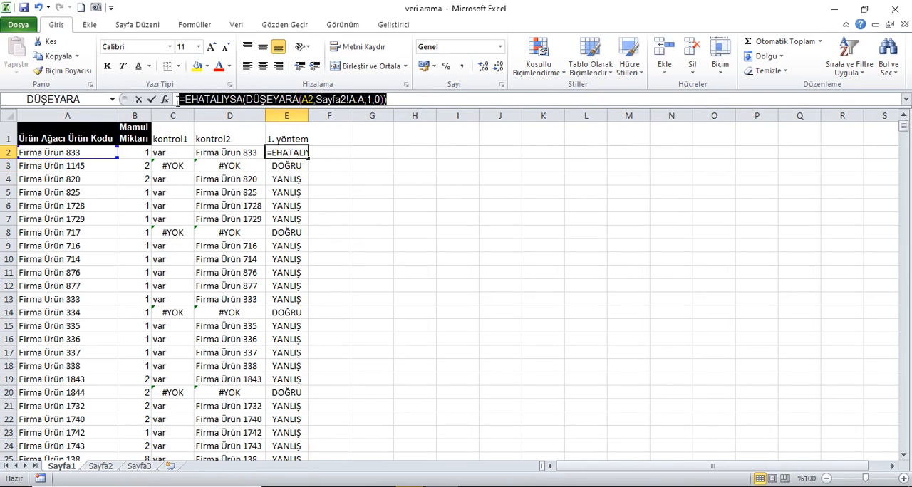
{"action": "key", "text": "Return"}
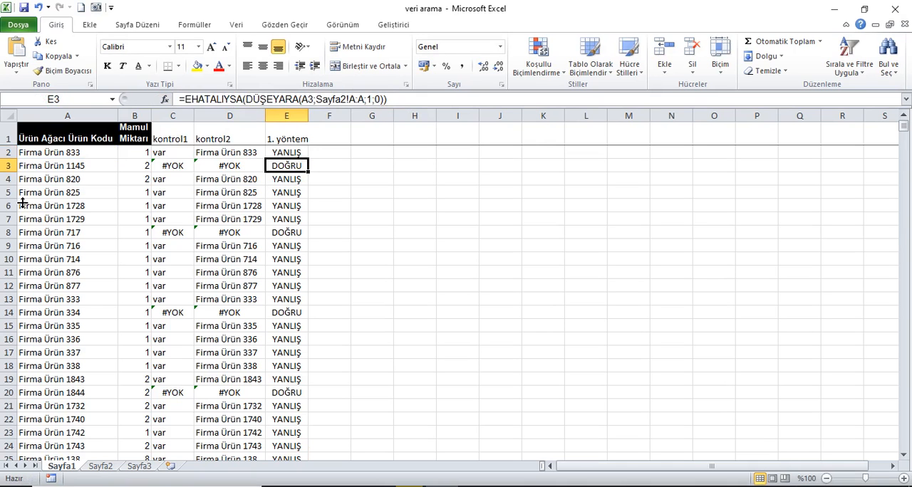
- Create a formula-based conditional formatting rule for A2:A2031 with =EHATALIYSA(DÜŞEYARA(A2;Sayfa2!A:A;1;0)) as its condition
{"action": "left_click", "coordinate": [54, 154]}
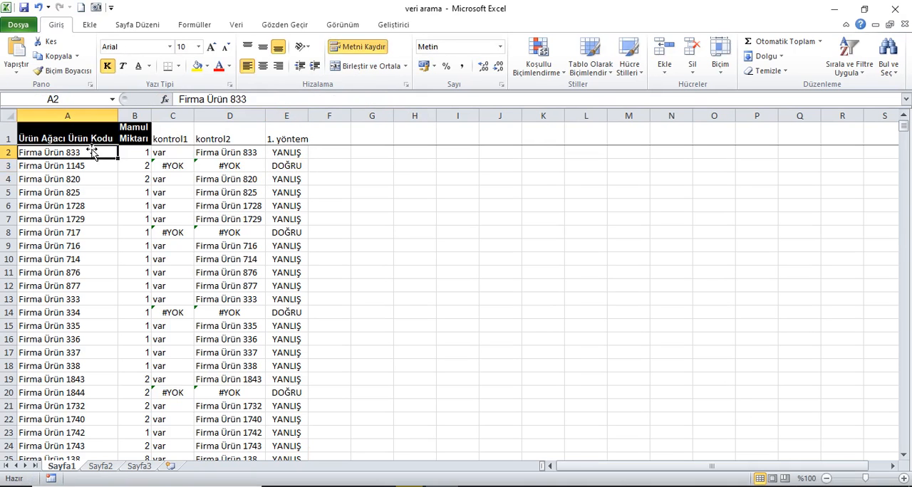
{"action": "key", "text": "ctrl+shift+Down"}
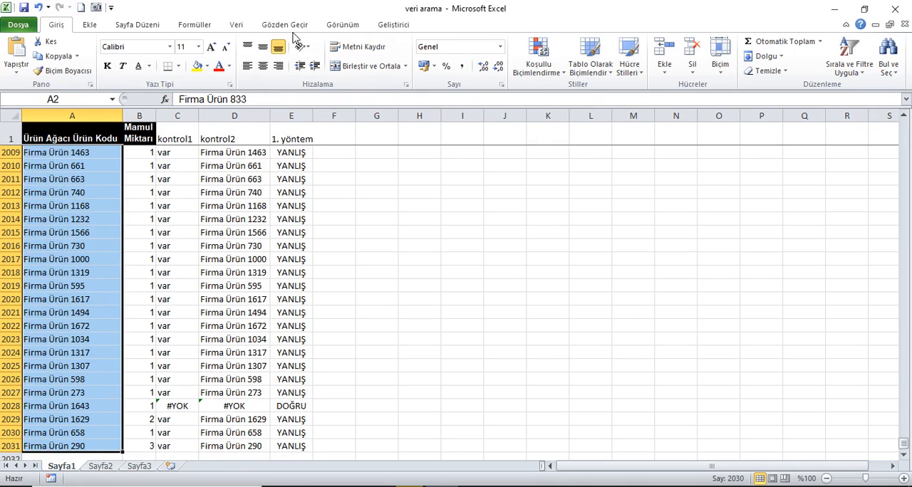
{"action": "left_click", "coordinate": [552, 70]}
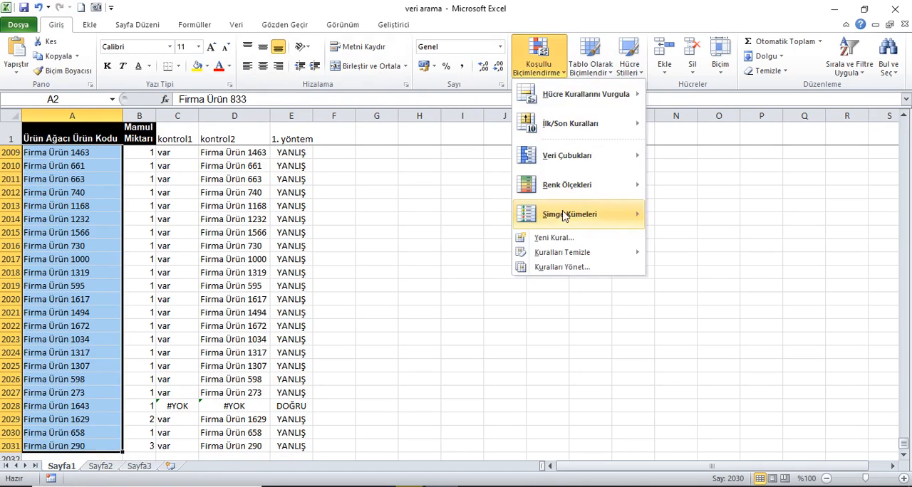
{"action": "left_click", "coordinate": [554, 269]}
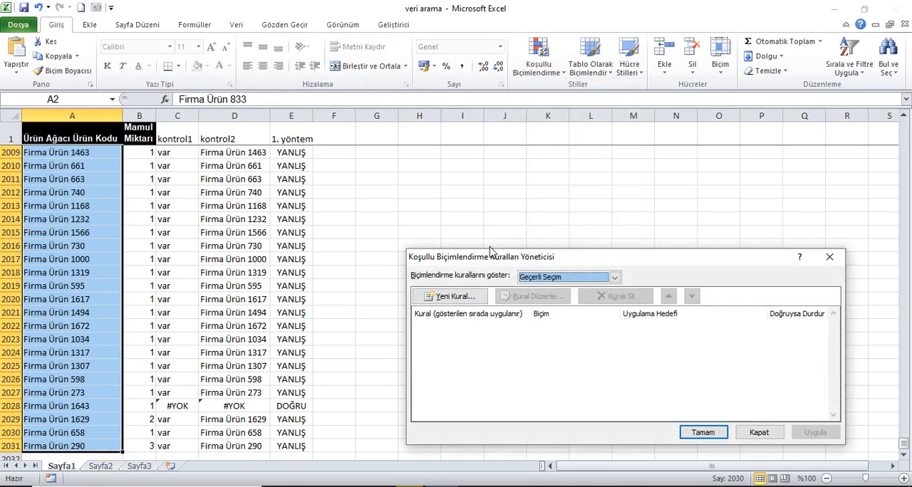
{"action": "left_click", "coordinate": [452, 296]}
{"action": "left_click", "coordinate": [496, 316]}
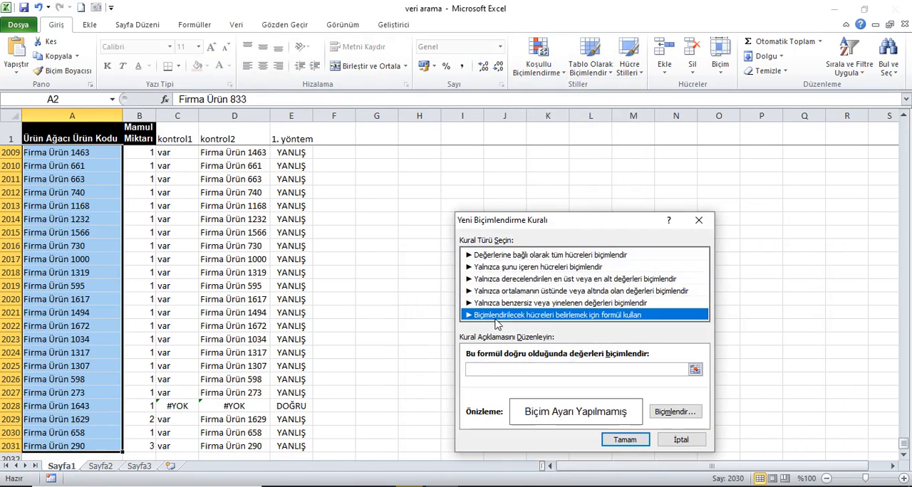
{"action": "left_click", "coordinate": [530, 374]}
{"action": "key", "text": "ctrl+v"}
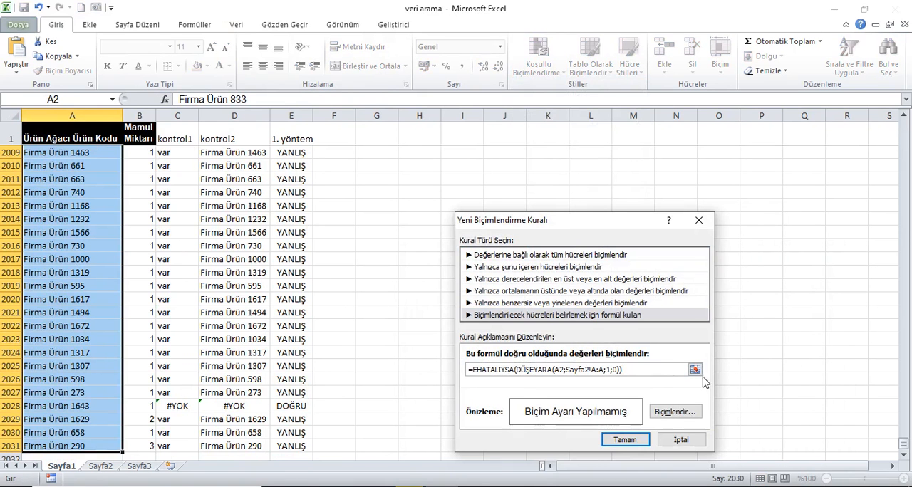
- Give the new rule a red background fill and apply it to the selected product codes
{"action": "left_click", "coordinate": [692, 419]}
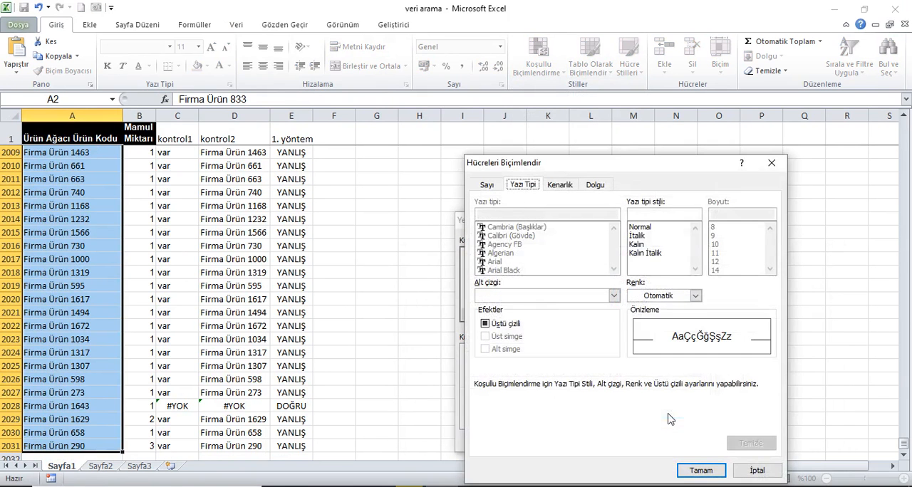
{"action": "left_click", "coordinate": [600, 186]}
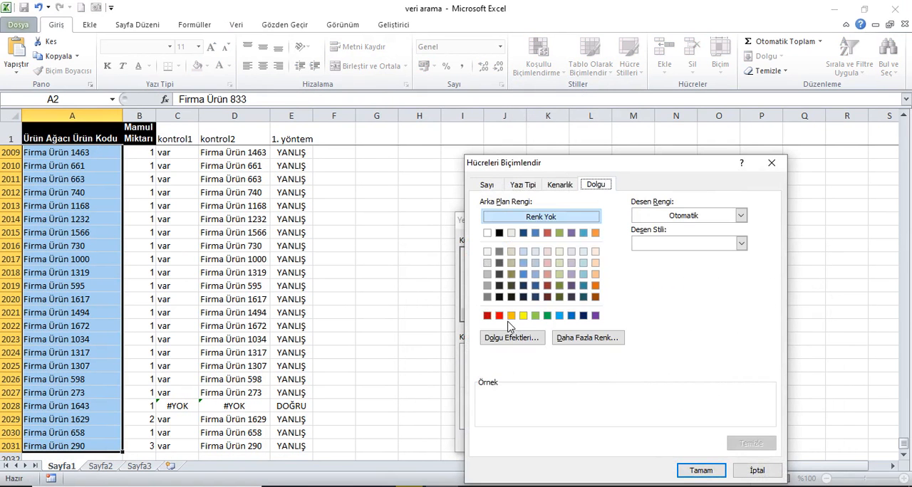
{"action": "left_click", "coordinate": [499, 316]}
{"action": "left_click", "coordinate": [694, 470]}
{"action": "left_click", "coordinate": [645, 443]}
{"action": "left_click", "coordinate": [815, 433]}
{"action": "left_click", "coordinate": [703, 433]}
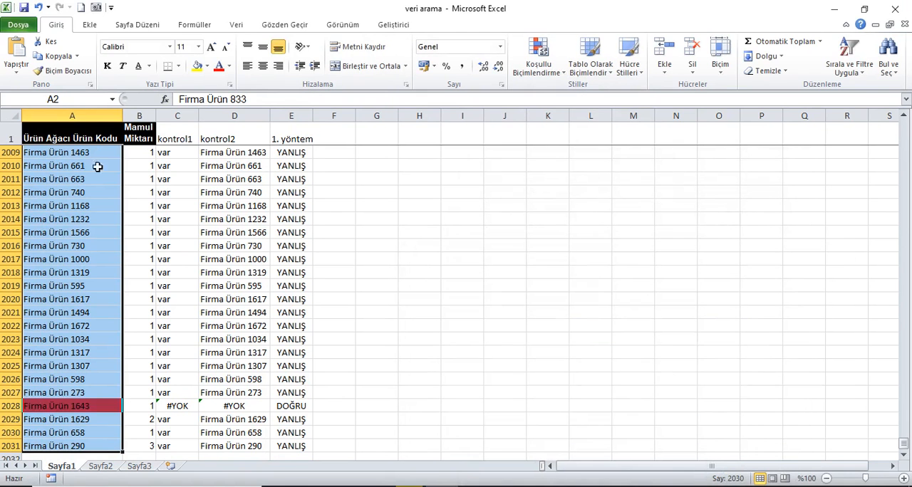
- Check the red-highlighted codes in column A against the kontrol1, kontrol2 and 1. yöntem results, especially in row 3
{"action": "left_click", "coordinate": [69, 140]}
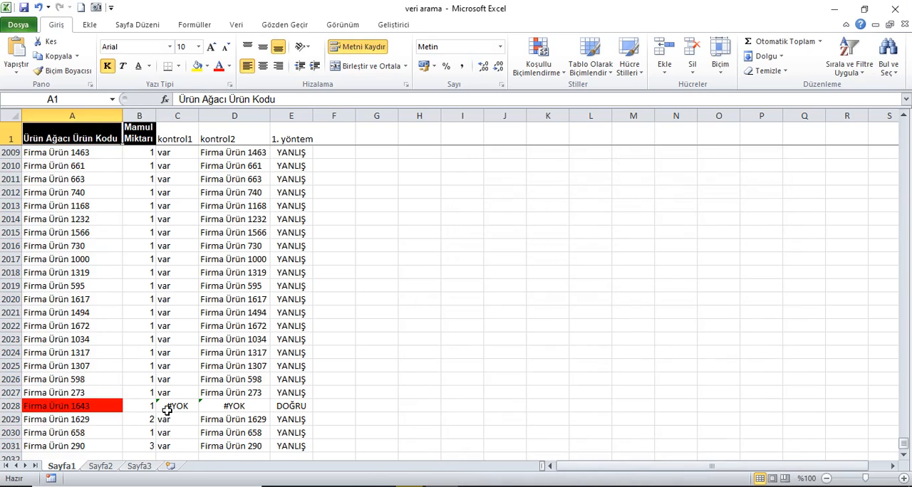
{"action": "scroll", "coordinate": [204, 383], "scroll_direction": "up", "scroll_amount": 20}
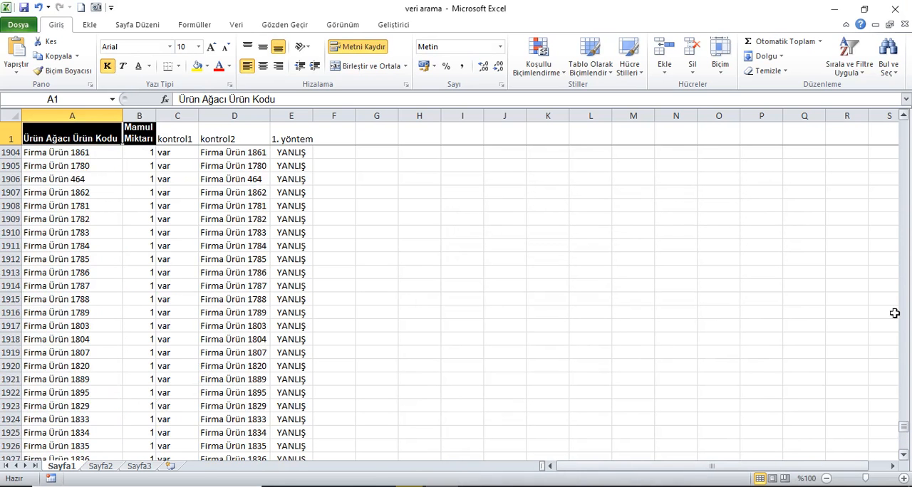
{"action": "left_click_drag", "start_coordinate": [904, 427], "coordinate": [904, 127]}
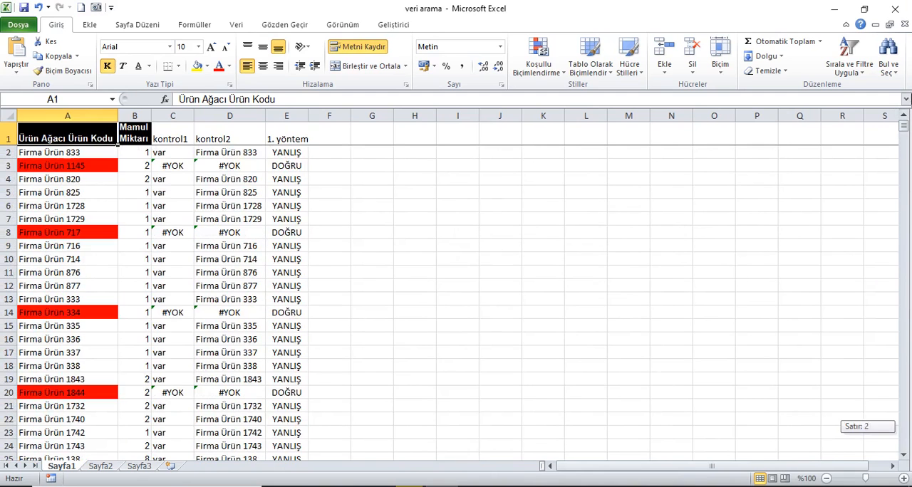
{"action": "key", "text": "Down"}
{"action": "key", "text": "Down"}
{"action": "left_click_drag", "start_coordinate": [179, 168], "coordinate": [287, 166]}
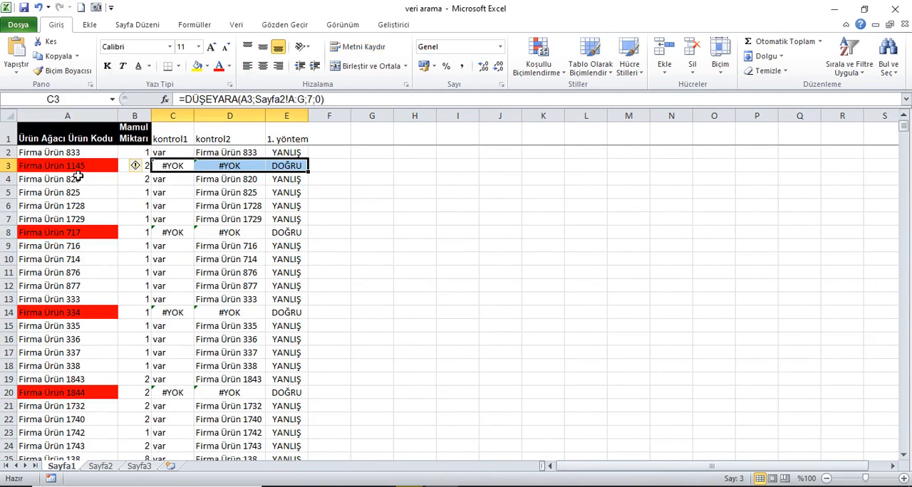
{"action": "left_click", "coordinate": [77, 171]}
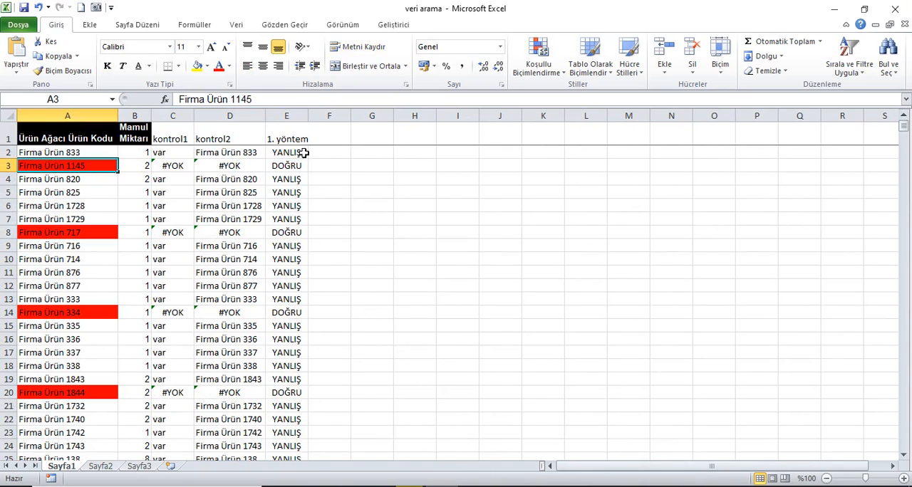
- Extend the E1 heading into F1 as "2. yöntem" and autofit the widths of columns E and F
{"action": "left_click", "coordinate": [297, 116]}
{"action": "double_click", "coordinate": [308, 117]}
{"action": "left_click", "coordinate": [311, 127]}
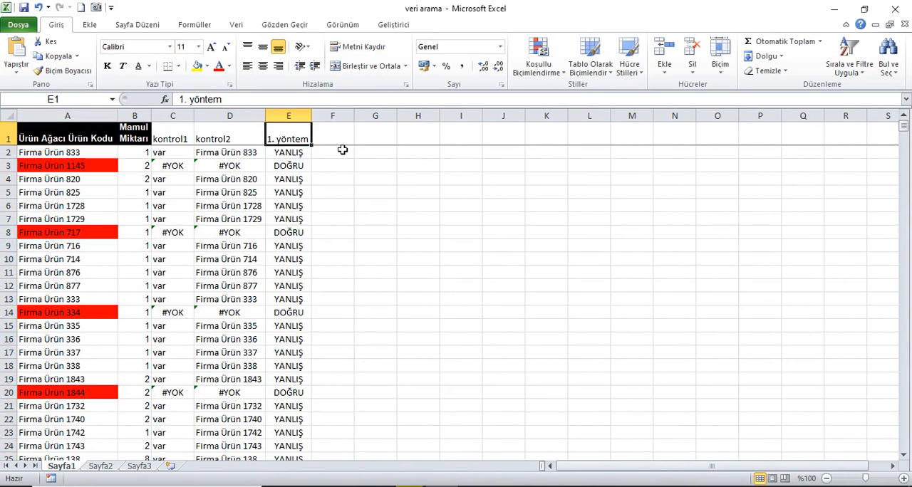
{"action": "left_click_drag", "start_coordinate": [312, 145], "coordinate": [341, 146]}
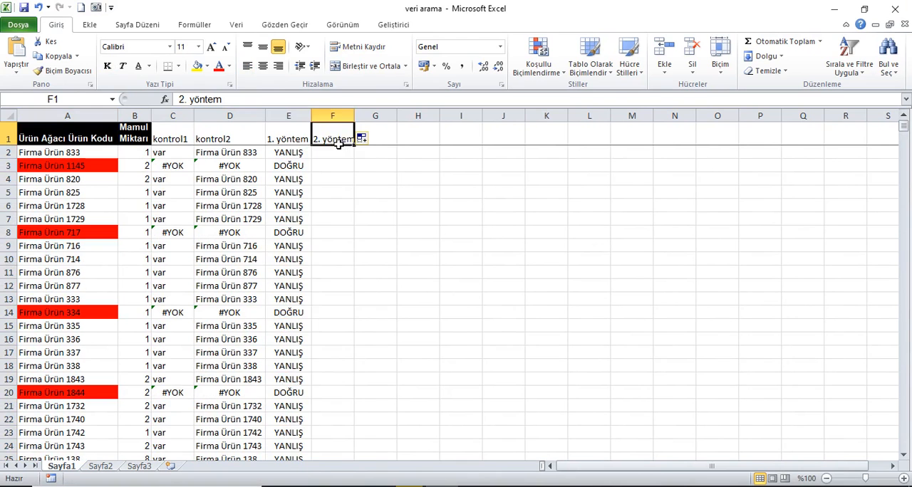
{"action": "left_click", "coordinate": [351, 118]}
{"action": "double_click", "coordinate": [355, 118]}
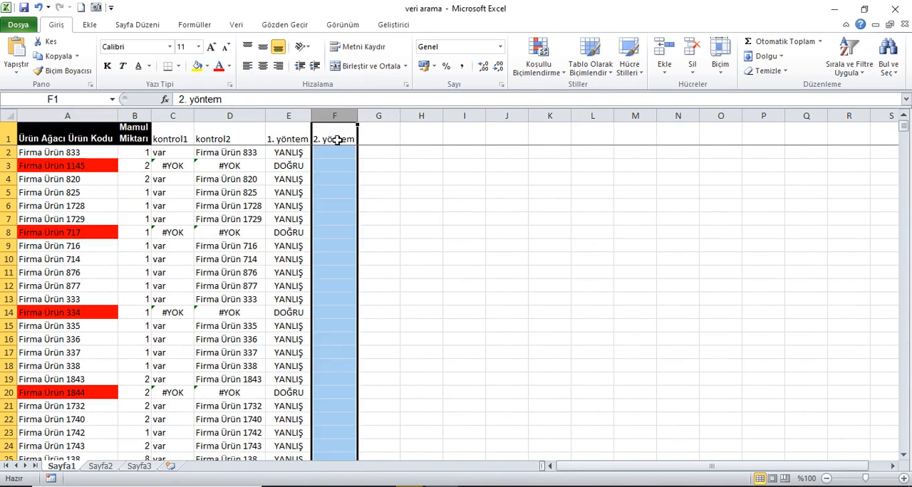
{"action": "left_click", "coordinate": [337, 138]}
- Delete the red conditional formatting rule from the product codes in A2:A2031
{"action": "left_click", "coordinate": [82, 151]}
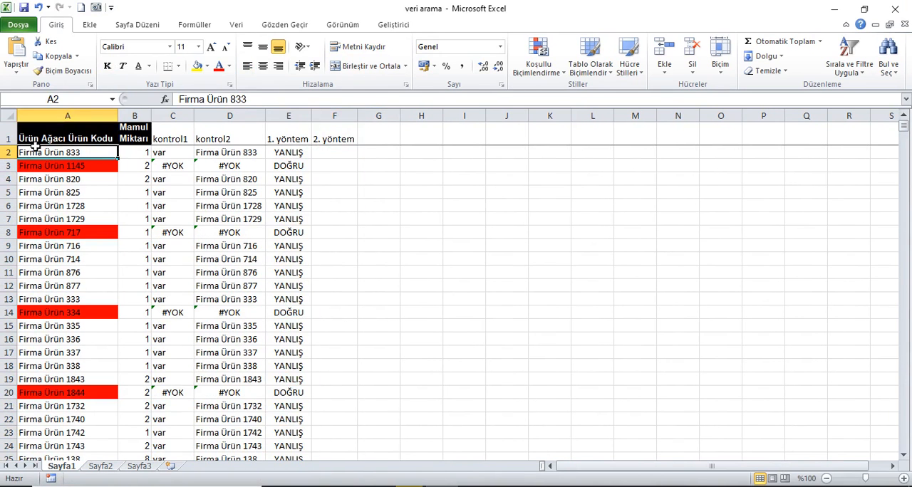
{"action": "key", "text": "ctrl+shift+Down"}
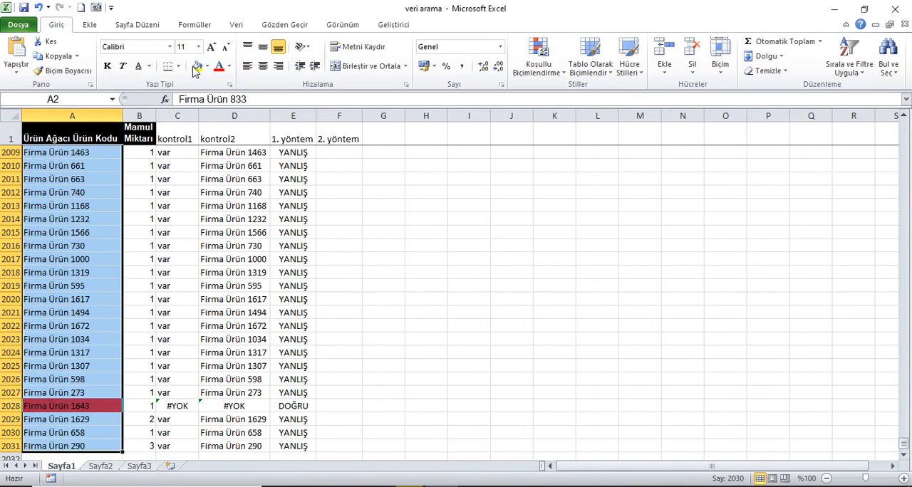
{"action": "left_click", "coordinate": [539, 66]}
{"action": "left_click", "coordinate": [571, 268]}
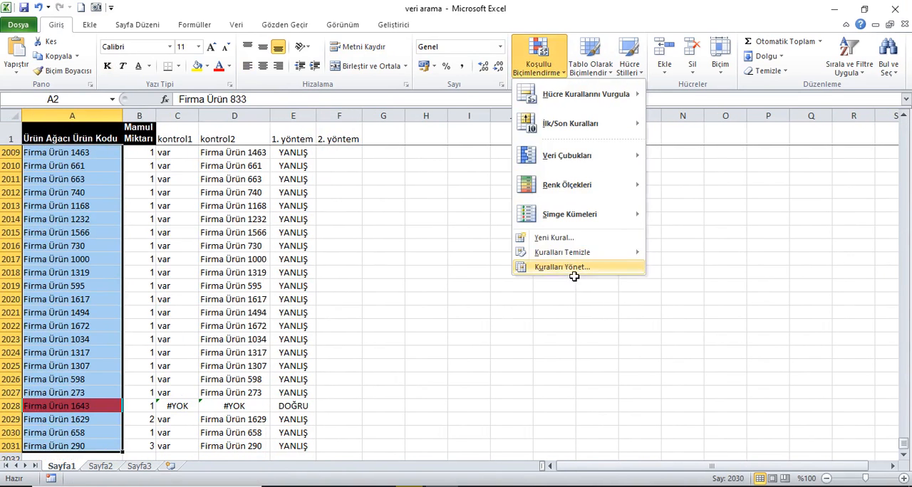
{"action": "left_click", "coordinate": [474, 332]}
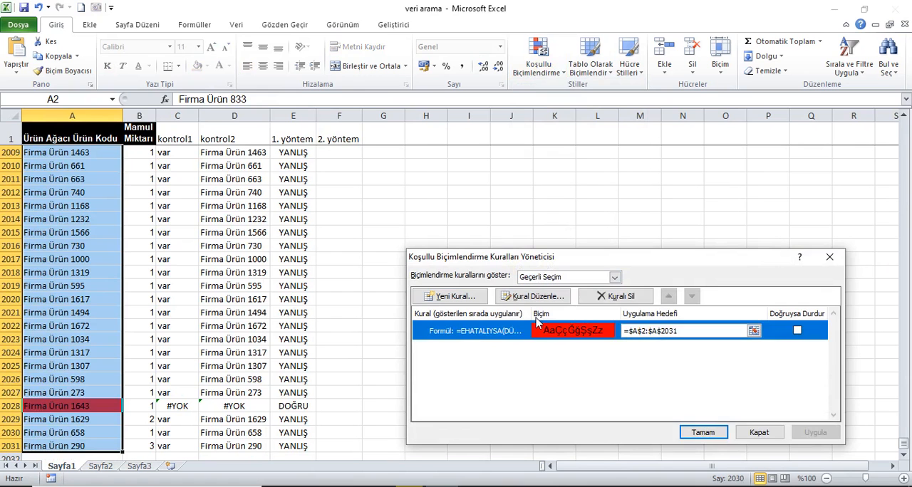
{"action": "left_click", "coordinate": [615, 297]}
{"action": "left_click", "coordinate": [816, 436]}
{"action": "left_click", "coordinate": [760, 432]}
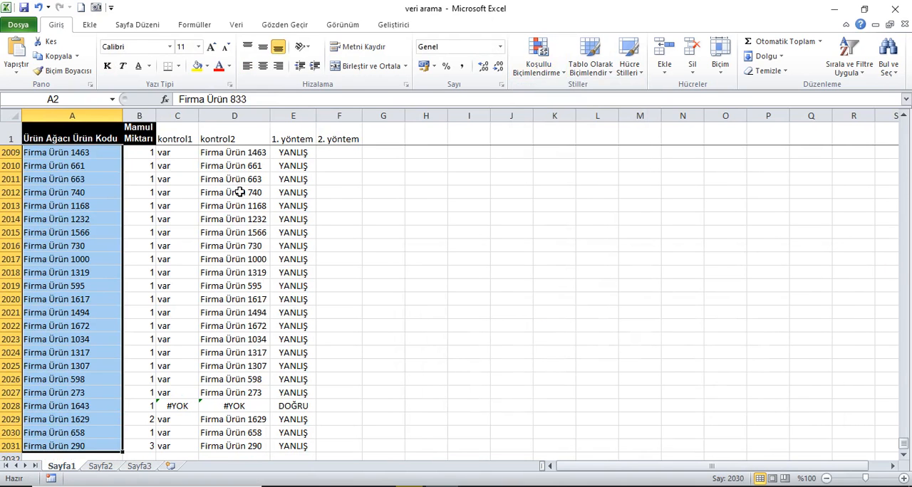
- Enter =KAÇINCI(A2;Sayfa2!A:A;0) in F2 to look up the first product code with an exact match
{"action": "left_click", "coordinate": [357, 139]}
{"action": "key", "text": "Down"}
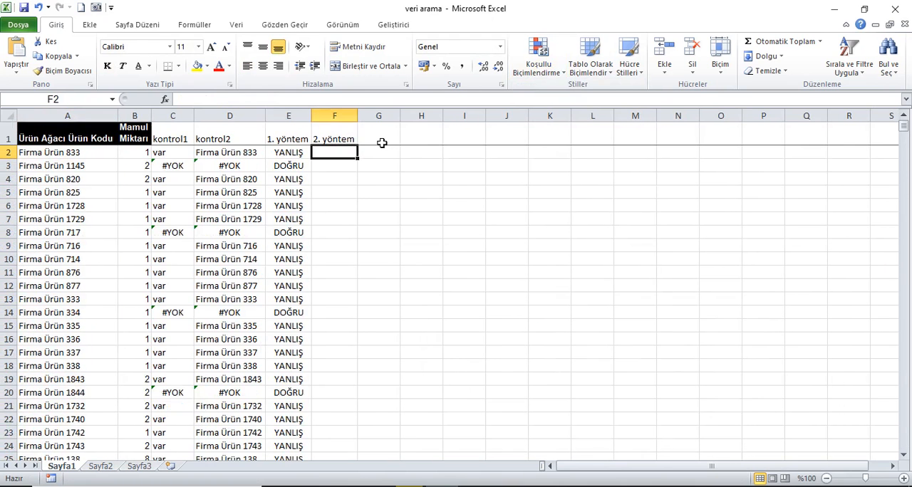
{"action": "type", "text": "=ks"}
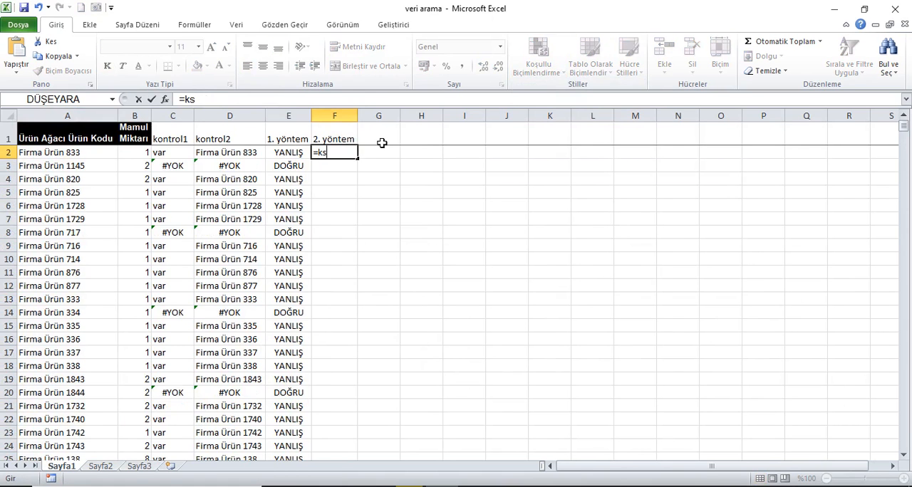
{"action": "key", "text": "Tab"}
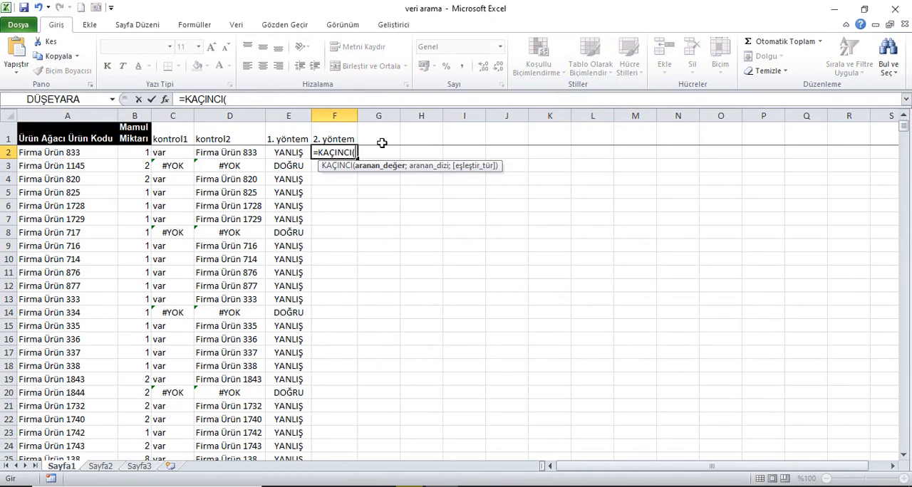
{"action": "left_click", "coordinate": [69, 152]}
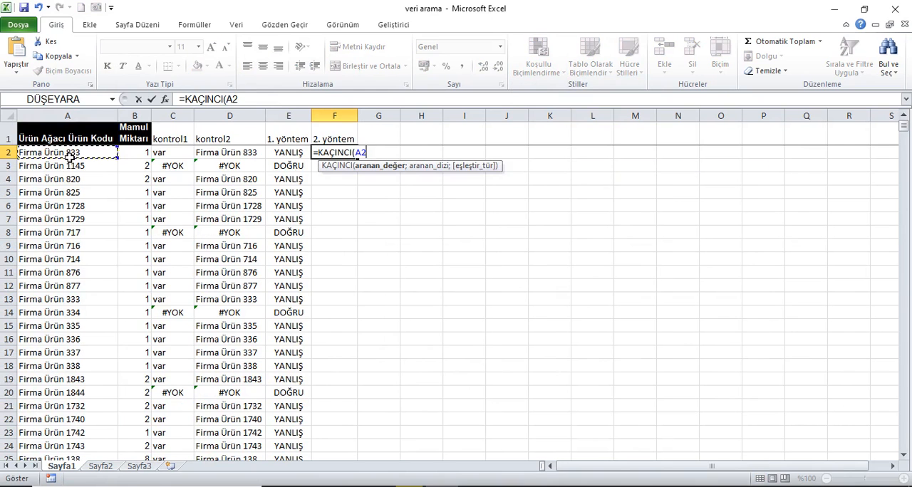
{"action": "type", "text": ";"}
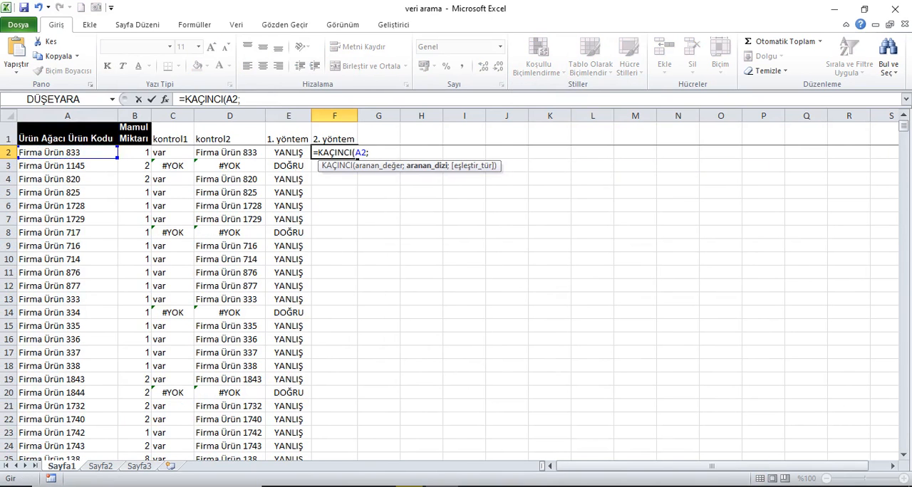
{"action": "left_click", "coordinate": [116, 467]}
{"action": "left_click", "coordinate": [80, 115]}
{"action": "type", "text": ";"}
{"action": "key", "text": "Down"}
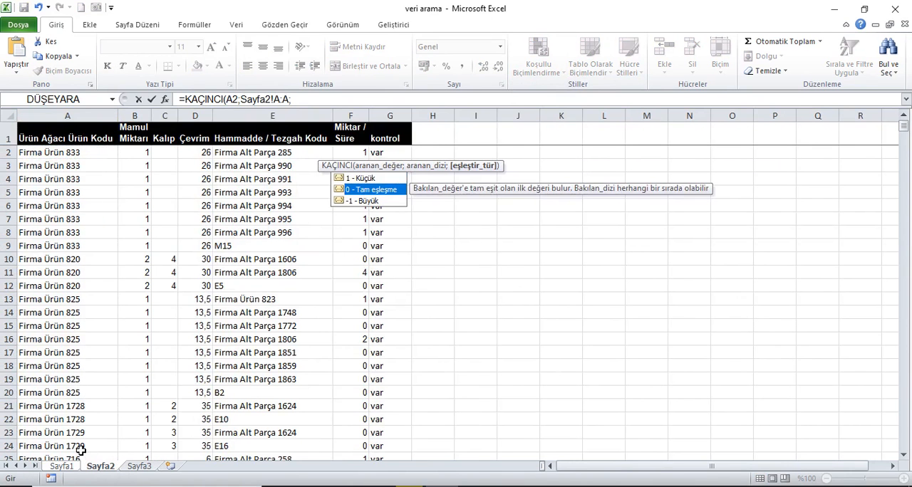
{"action": "key", "text": "Tab"}
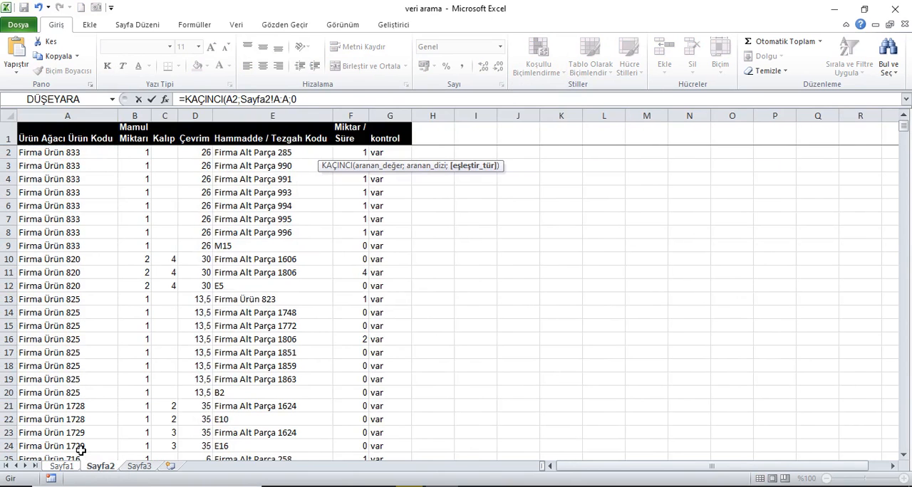
{"action": "key", "text": "Return"}
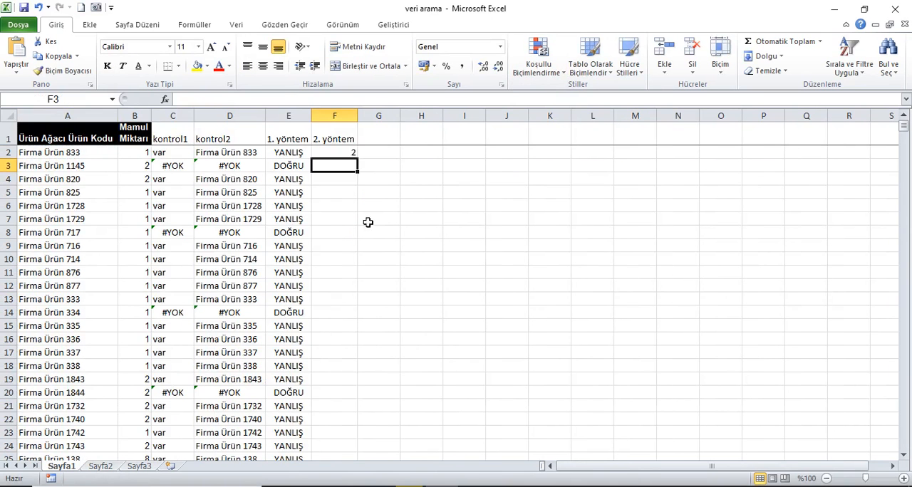
- Compare F2's match position with Sayfa2 and wrap its formula as =EHATALIYSA(KAÇINCI(A2;Sayfa2!A:A;0))
{"action": "left_click", "coordinate": [355, 153]}
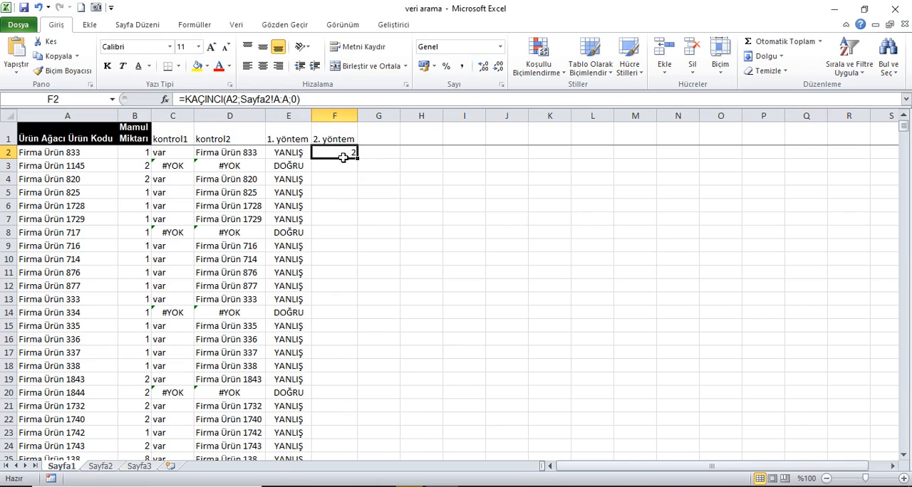
{"action": "left_click", "coordinate": [101, 466]}
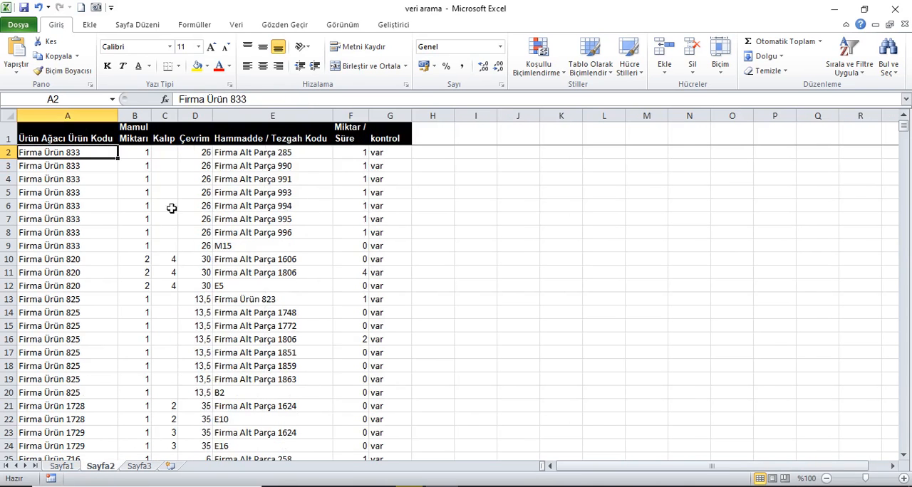
{"action": "left_click", "coordinate": [63, 467]}
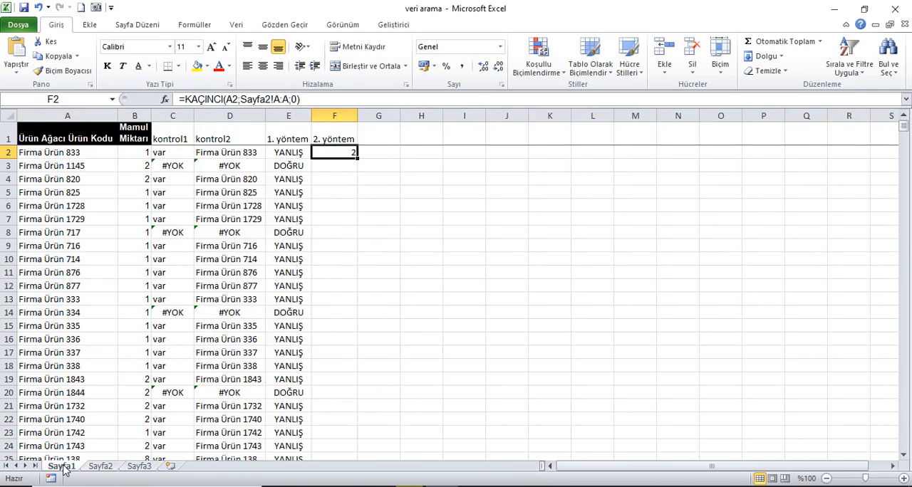
{"action": "left_click", "coordinate": [183, 100]}
{"action": "type", "text": "eh"}
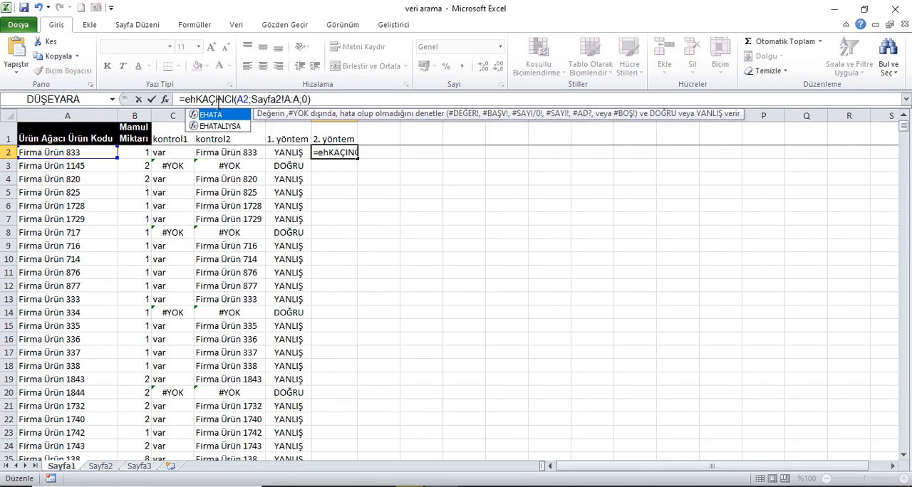
{"action": "key", "text": "Down"}
{"action": "key", "text": "Tab"}
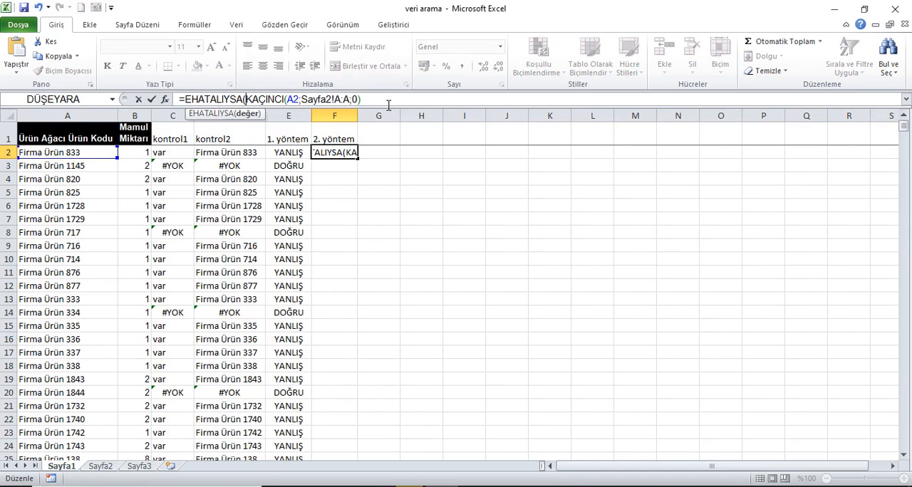
{"action": "key", "text": "End"}
{"action": "type", "text": ")"}
{"action": "key", "text": "Return"}
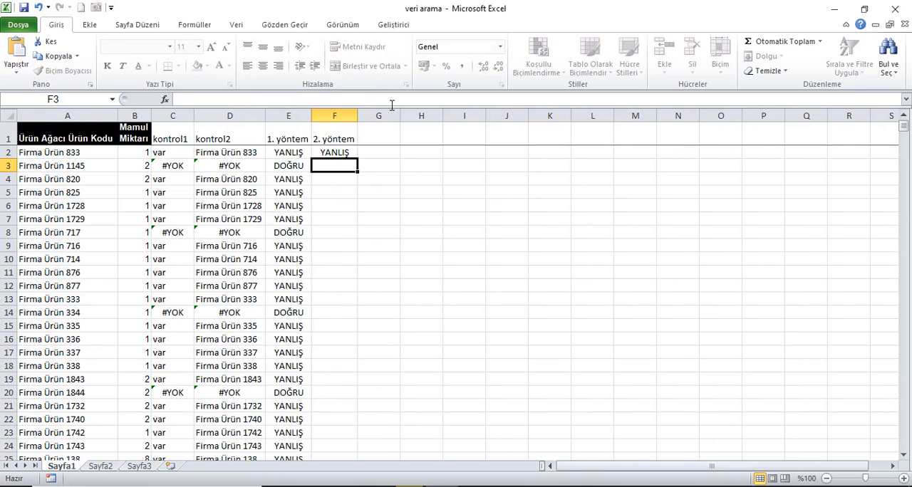
- Fill the F2 formula down the 2. yöntem column for all product rows and check the result in F3
{"action": "left_click", "coordinate": [353, 152]}
{"action": "double_click", "coordinate": [363, 164]}
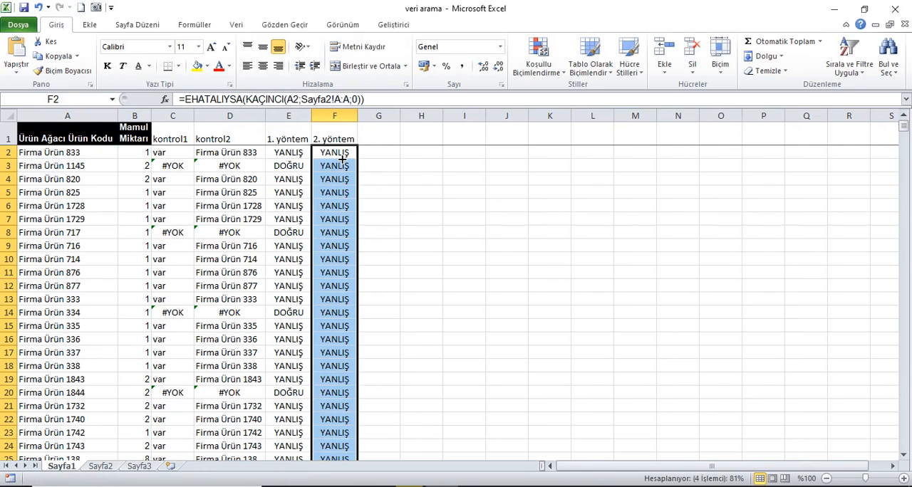
{"action": "left_click", "coordinate": [344, 171]}
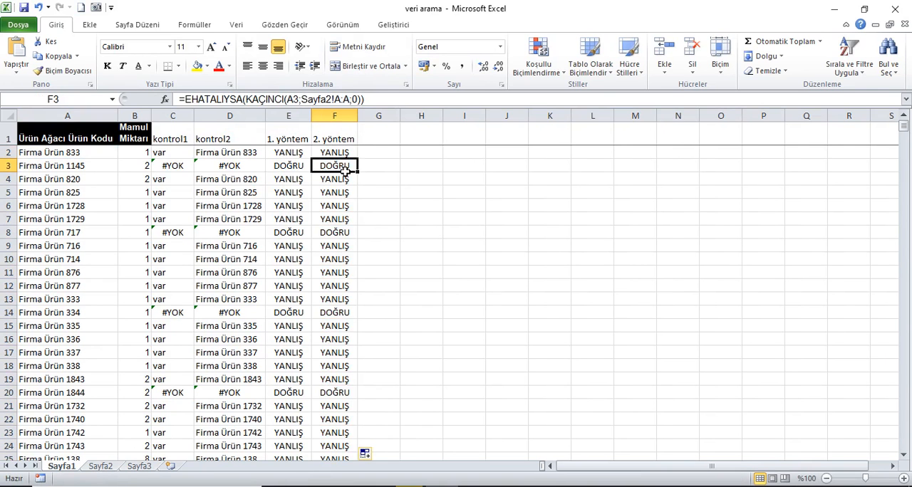
- Copy F2's formula =EHATALIYSA(KAÇINCI(A2;Sayfa2!A:A;0)) and use it as the condition of a new formula-based formatting rule for A2:A2031
{"action": "left_click", "coordinate": [351, 156]}
{"action": "left_click_drag", "start_coordinate": [373, 101], "coordinate": [83, 95]}
{"action": "key", "text": "ctrl+c"}
{"action": "key", "text": "Return"}
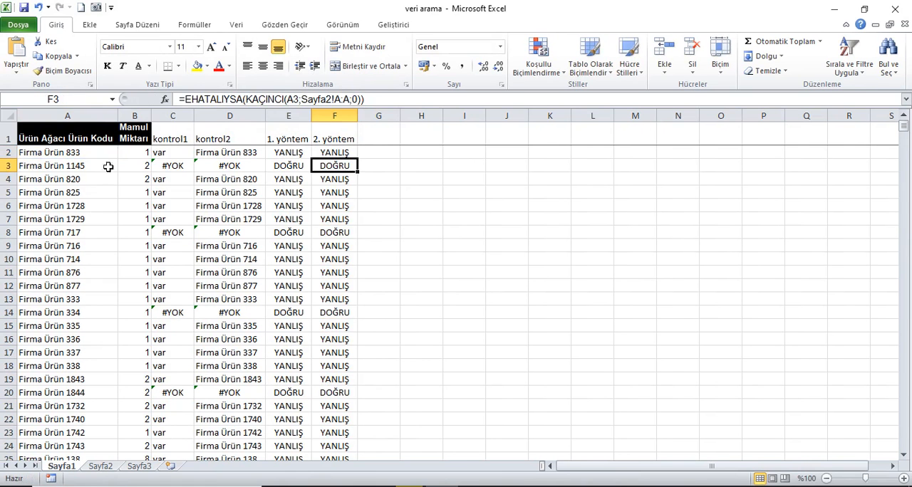
{"action": "left_click", "coordinate": [85, 156]}
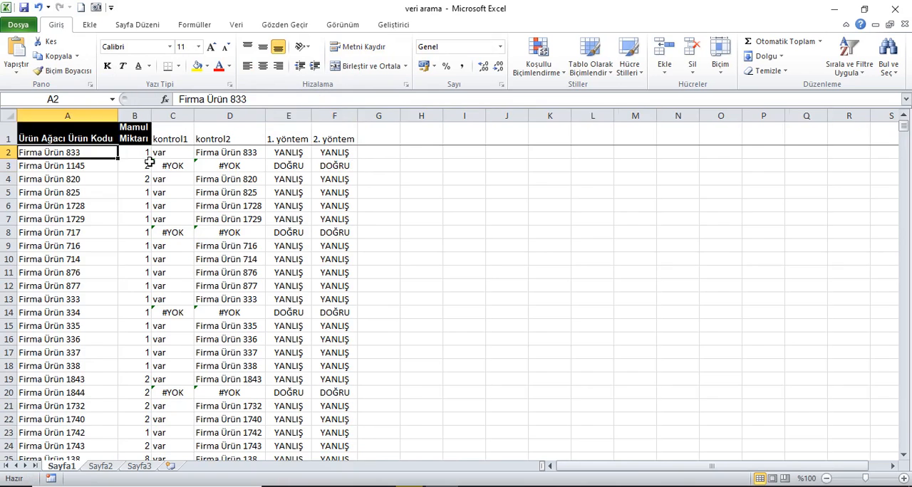
{"action": "key", "text": "ctrl+shift+Down"}
{"action": "left_click", "coordinate": [543, 52]}
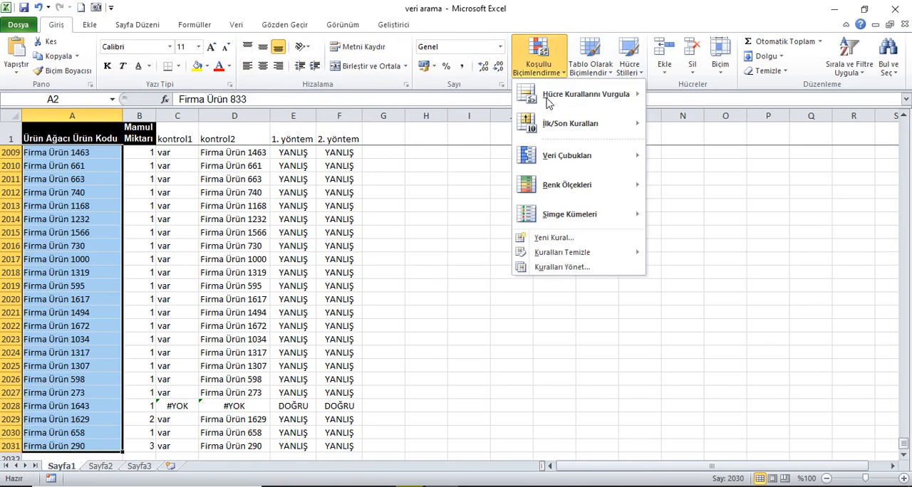
{"action": "left_click", "coordinate": [561, 271]}
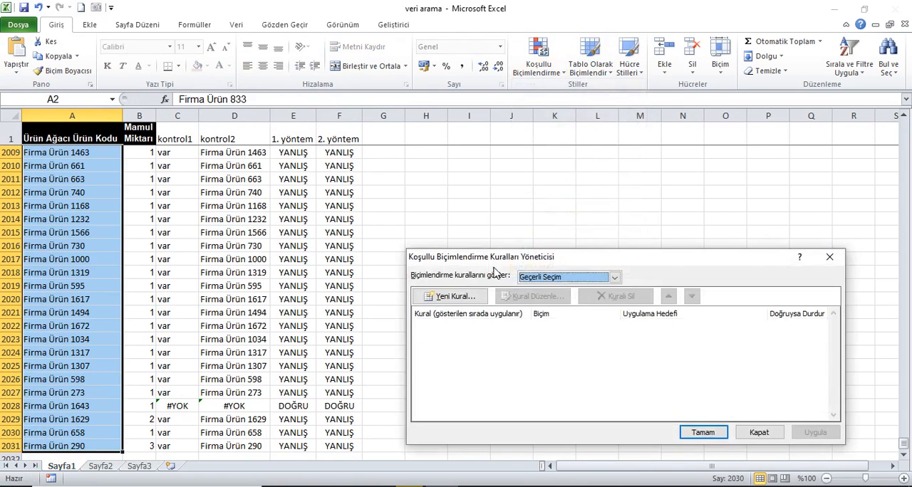
{"action": "left_click", "coordinate": [461, 294]}
{"action": "left_click", "coordinate": [543, 315]}
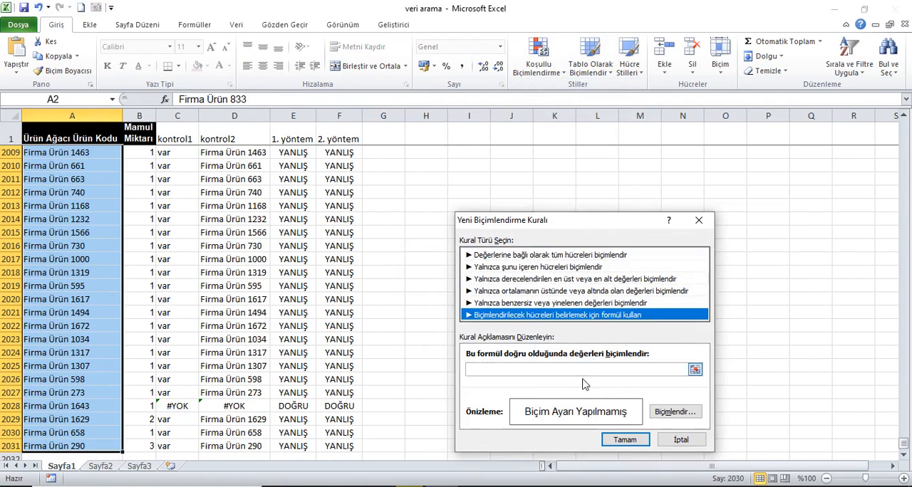
{"action": "left_click", "coordinate": [541, 370]}
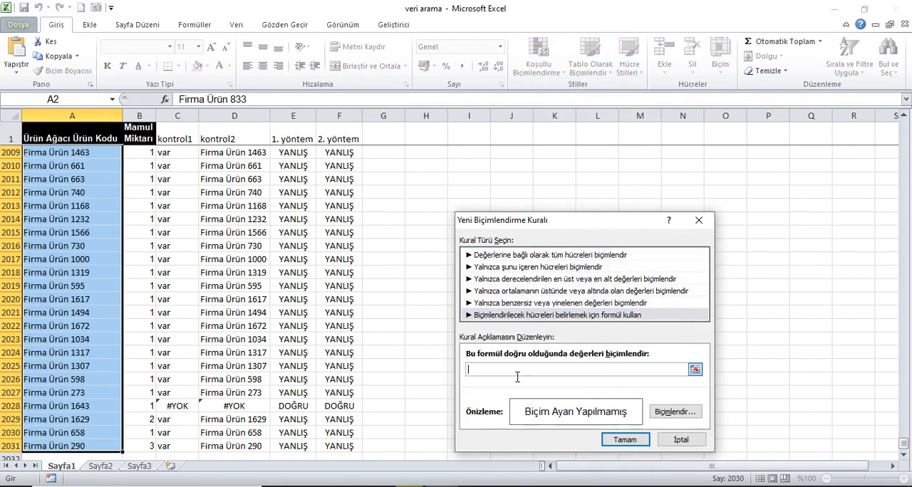
{"action": "key", "text": "ctrl+v"}
- Give the new rule a light blue background fill and apply it to the selected product codes
{"action": "left_click", "coordinate": [677, 414]}
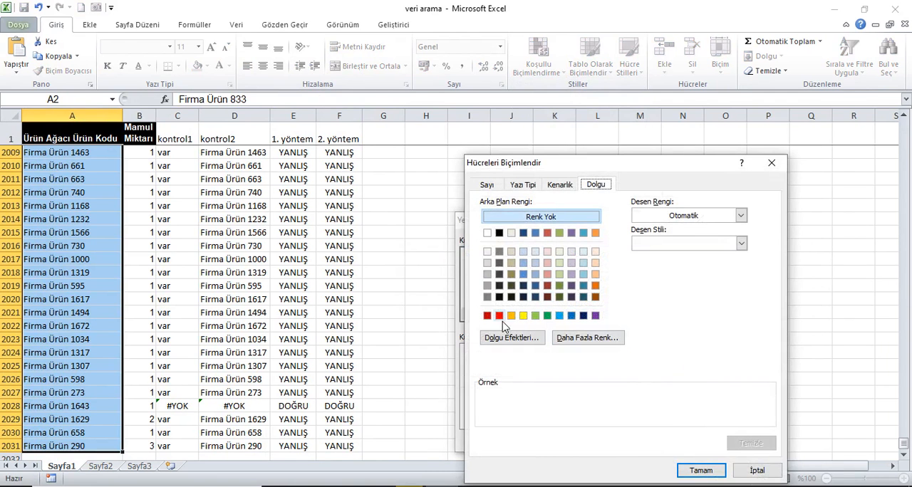
{"action": "left_click", "coordinate": [559, 316]}
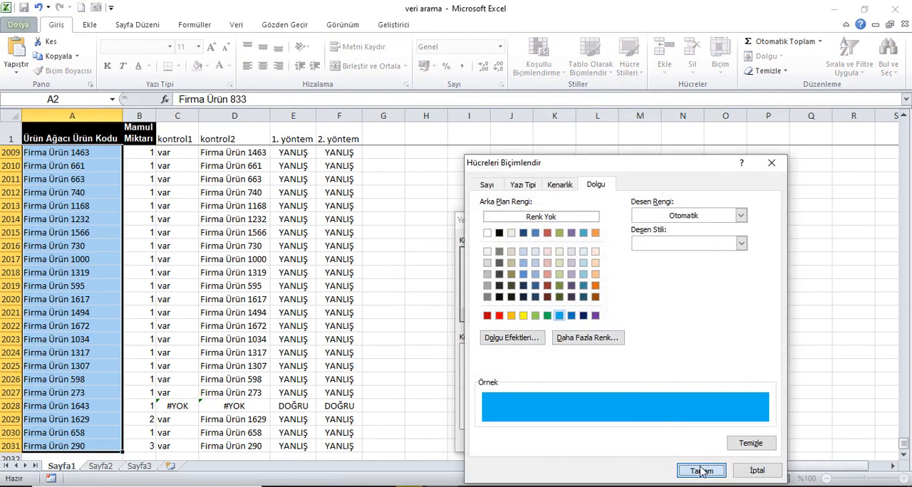
{"action": "left_click", "coordinate": [701, 470]}
{"action": "left_click", "coordinate": [627, 438]}
{"action": "left_click", "coordinate": [814, 433]}
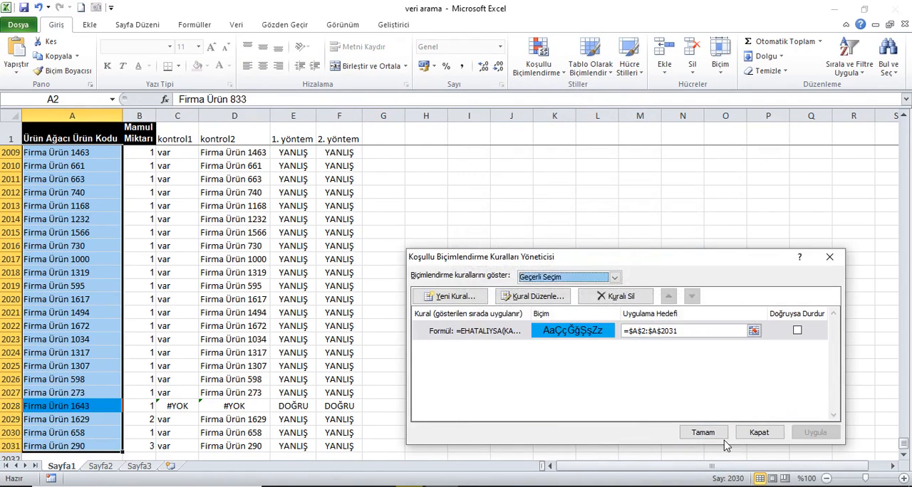
{"action": "left_click", "coordinate": [702, 432]}
- Check the blue-highlighted codes against the control and method columns, especially across A3:F3
{"action": "left_click", "coordinate": [61, 130]}
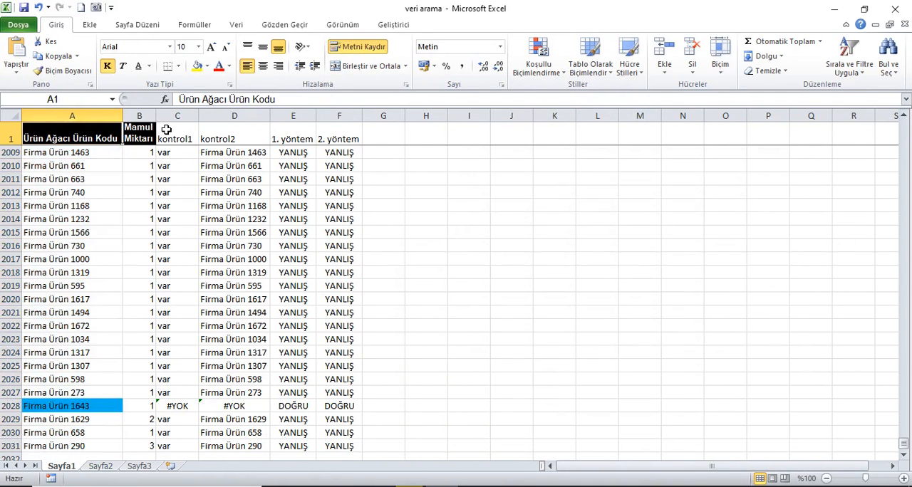
{"action": "key", "text": "ctrl+Home"}
{"action": "left_click_drag", "start_coordinate": [107, 170], "coordinate": [334, 166]}
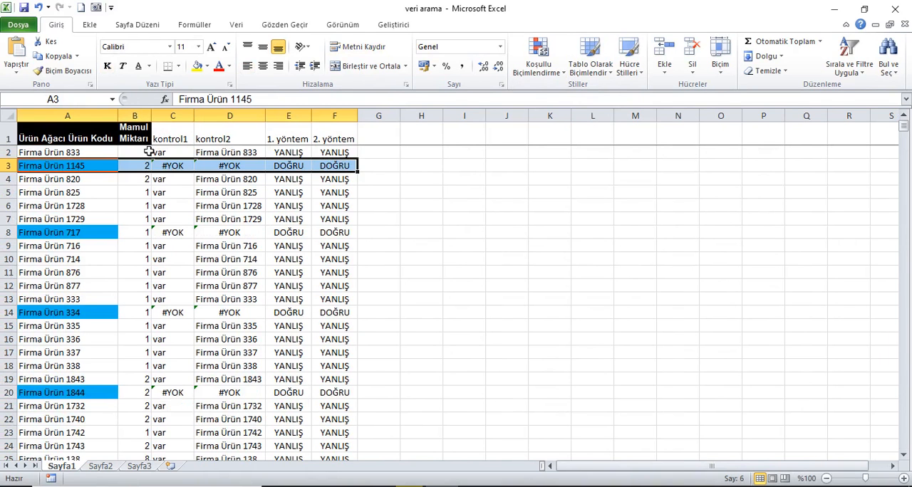
- Delete the KAÇINCI-based conditional formatting rule from the product codes in A2:A2031
{"action": "left_click", "coordinate": [100, 138]}
{"action": "key", "text": "Down"}
{"action": "key", "text": "ctrl+shift+Down"}
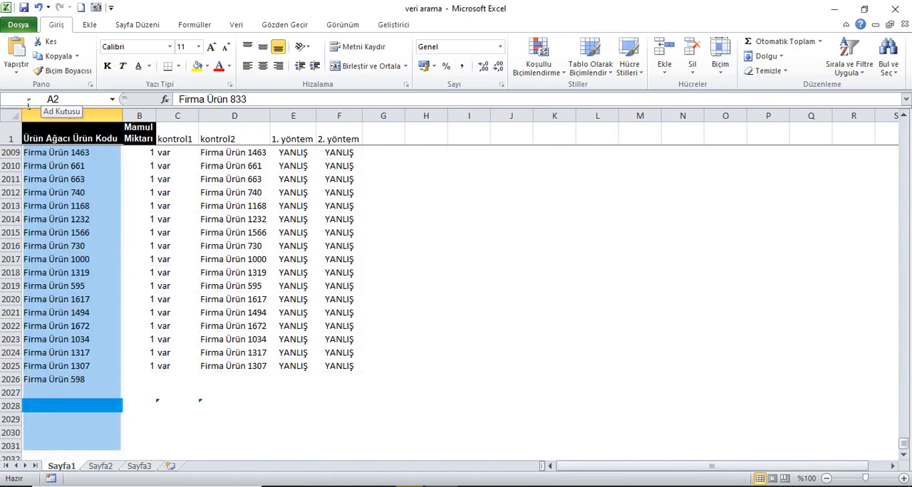
{"action": "left_click", "coordinate": [546, 62]}
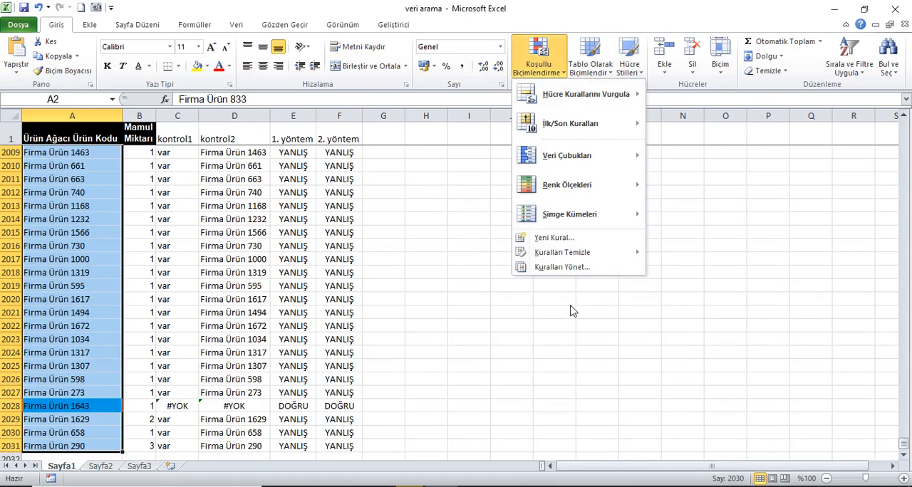
{"action": "left_click", "coordinate": [556, 268]}
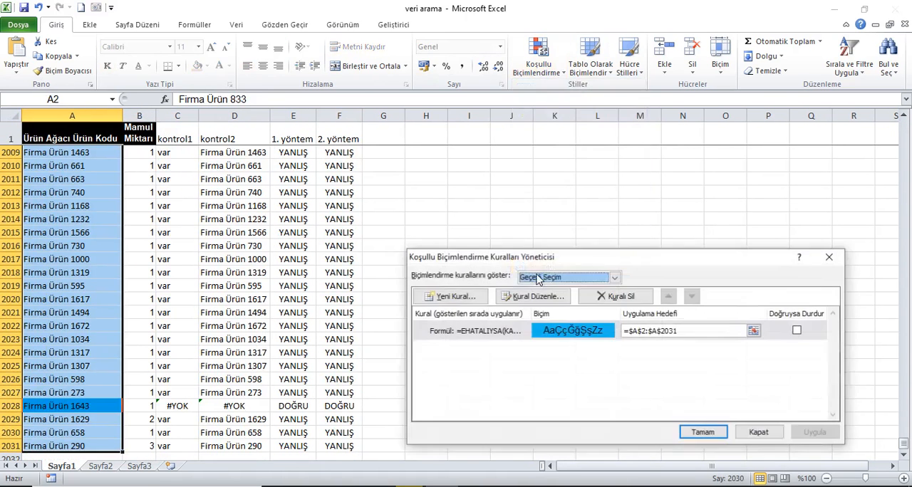
{"action": "left_click", "coordinate": [464, 331]}
{"action": "left_click", "coordinate": [613, 297]}
{"action": "left_click", "coordinate": [805, 433]}
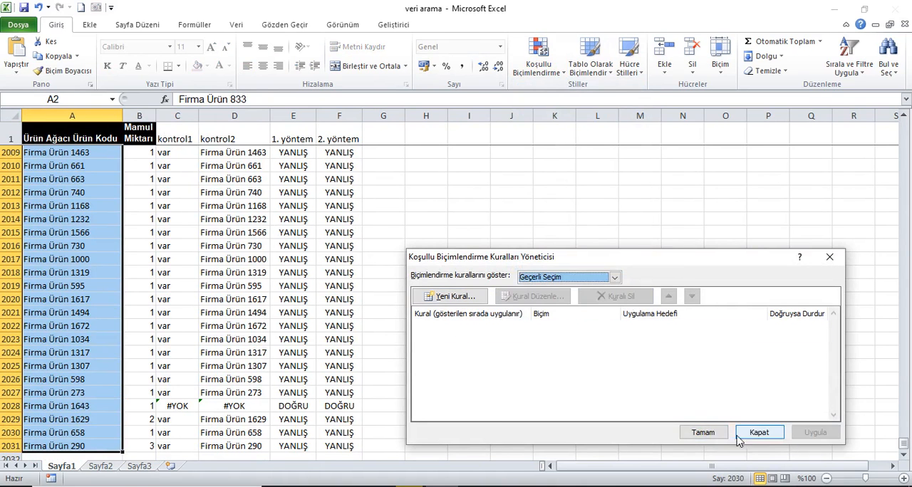
{"action": "left_click", "coordinate": [707, 428]}
- Extend the method headers into G1 with 3. yöntem and fit column G's width to the text
{"action": "left_click", "coordinate": [322, 134]}
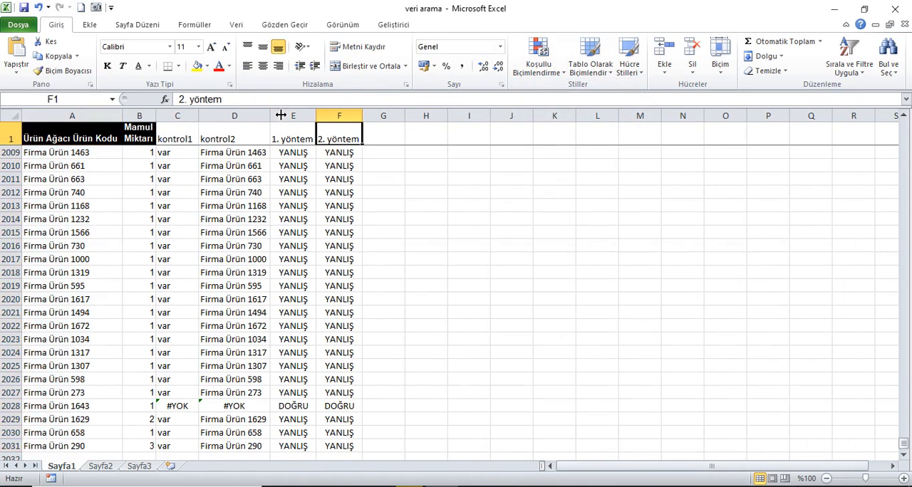
{"action": "key", "text": "Down"}
{"action": "key", "text": "Up"}
{"action": "left_click_drag", "start_coordinate": [365, 152], "coordinate": [407, 139]}
{"action": "key", "text": "ctrl+space"}
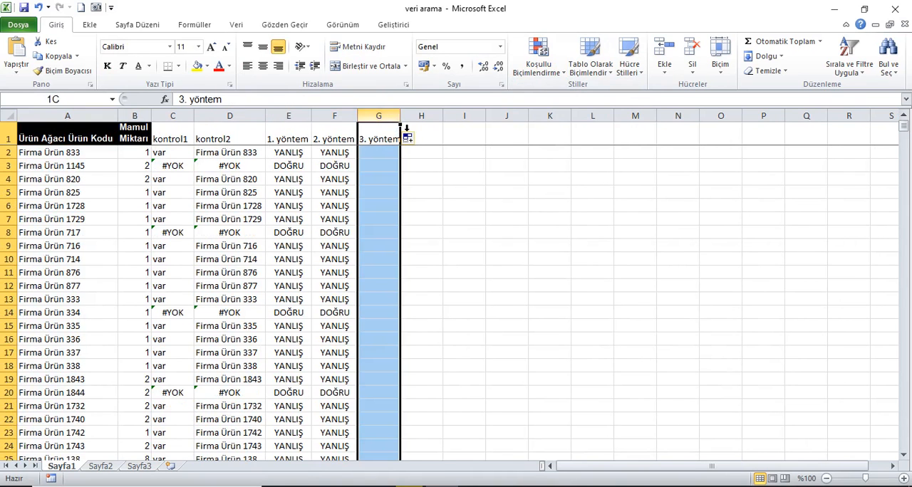
{"action": "double_click", "coordinate": [401, 117]}
{"action": "left_click", "coordinate": [392, 131]}
- Enter =EĞERSAY(Sayfa2!A:A;Sayfa1!A2) in G2 to count the product code's occurrences in Sayfa2
{"action": "left_click", "coordinate": [390, 154]}
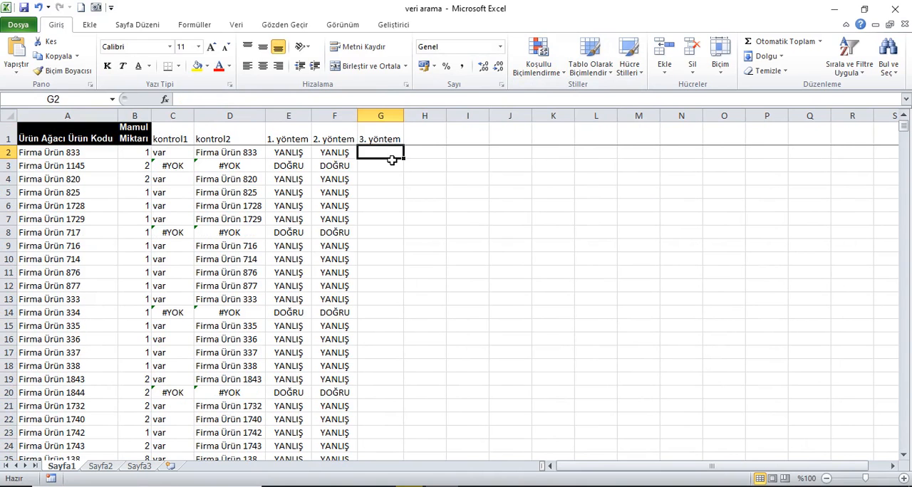
{"action": "type", "text": "=eğer"}
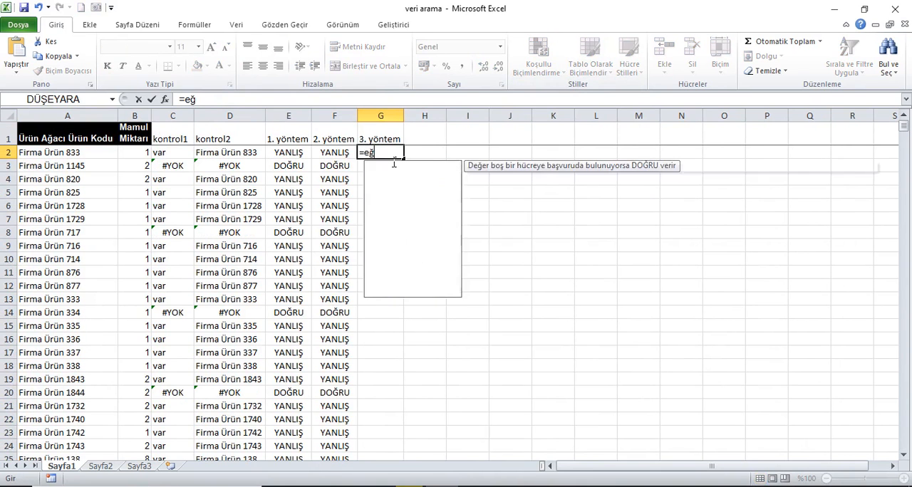
{"action": "key", "text": "Down"}
{"action": "key", "text": "Down"}
{"action": "key", "text": "Down"}
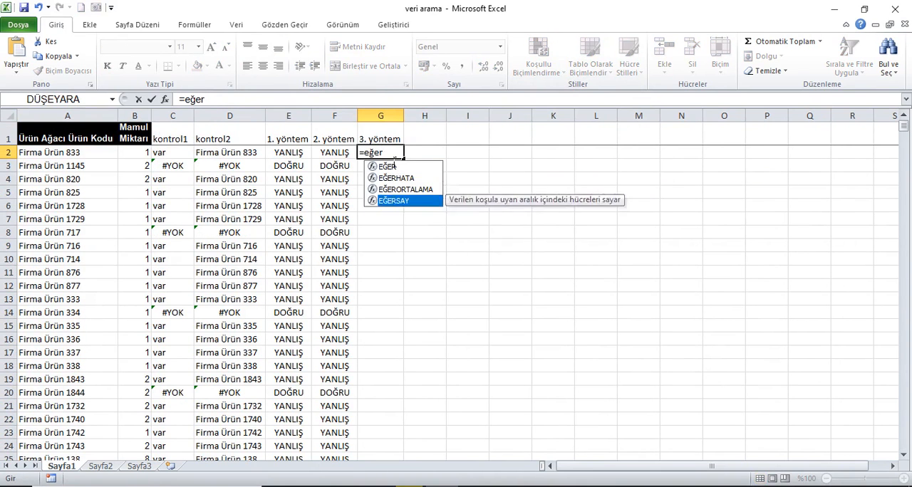
{"action": "key", "text": "Tab"}
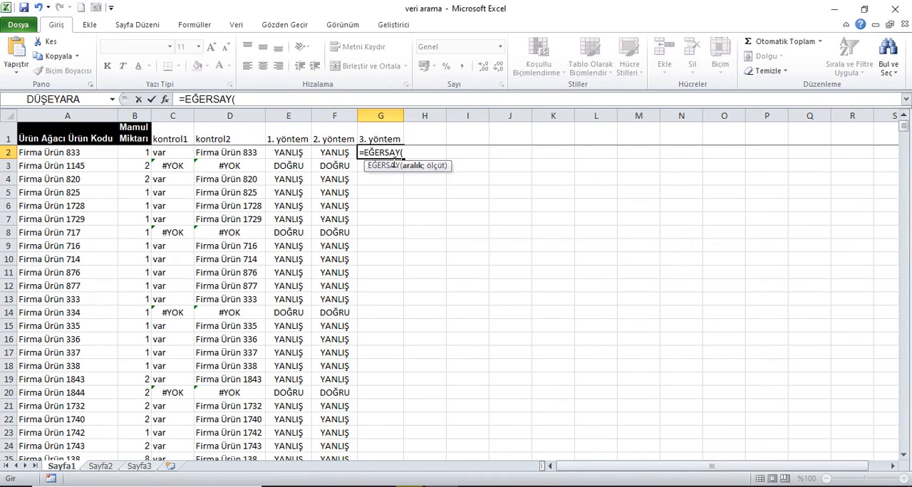
{"action": "left_click", "coordinate": [104, 467]}
{"action": "left_click", "coordinate": [99, 119]}
{"action": "type", "text": ";"}
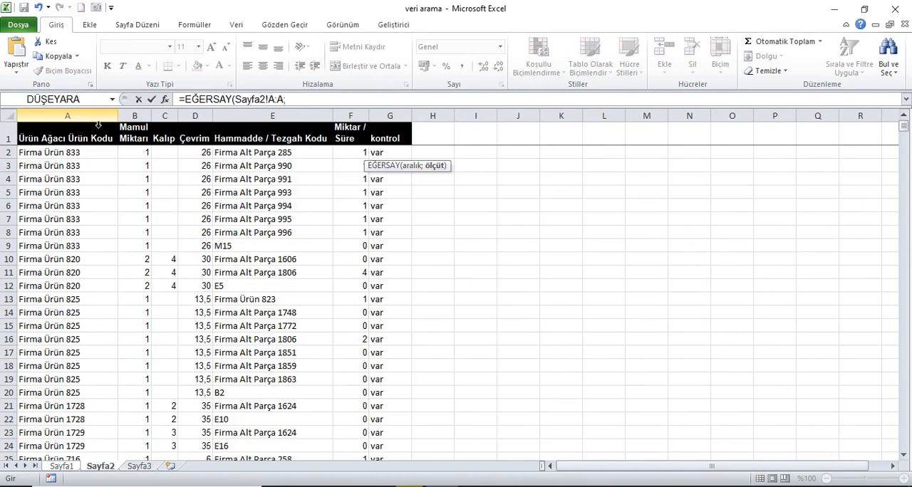
{"action": "left_click", "coordinate": [64, 467]}
{"action": "left_click", "coordinate": [77, 152]}
{"action": "type", "text": ")"}
{"action": "key", "text": "Return"}
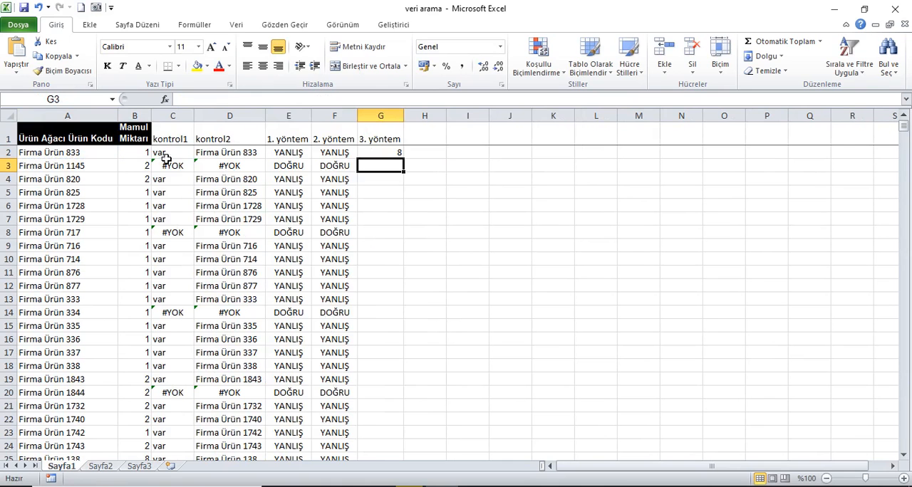
- Fill G2's EĞERSAY formula down the 3. yöntem column and compare rows 8 and 14 with the other columns
{"action": "left_click", "coordinate": [392, 157]}
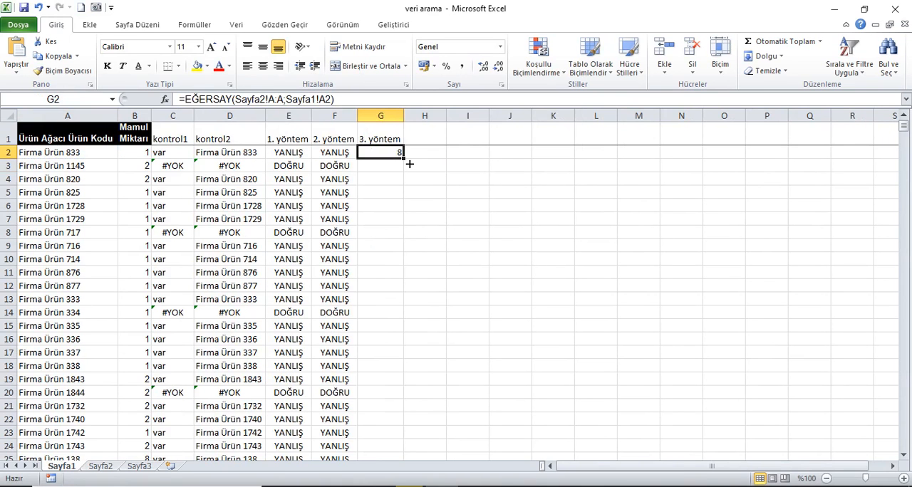
{"action": "double_click", "coordinate": [411, 165]}
{"action": "left_click", "coordinate": [392, 159]}
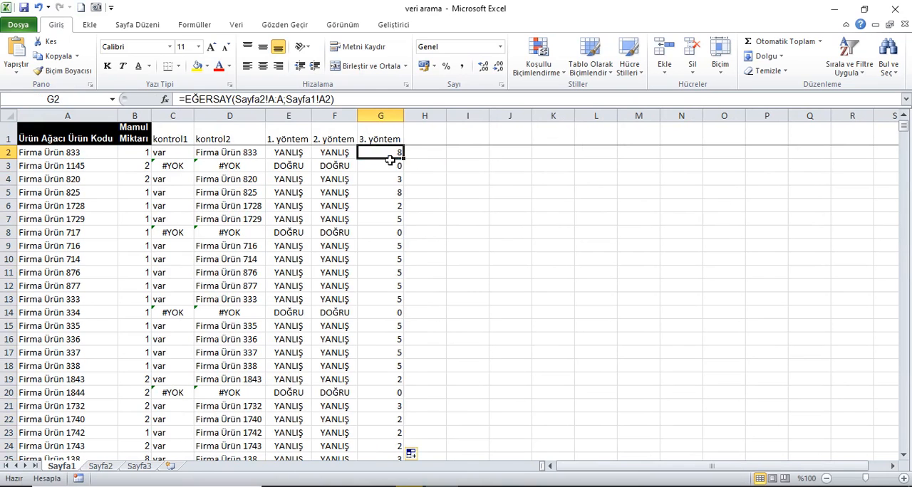
{"action": "left_click", "coordinate": [394, 235]}
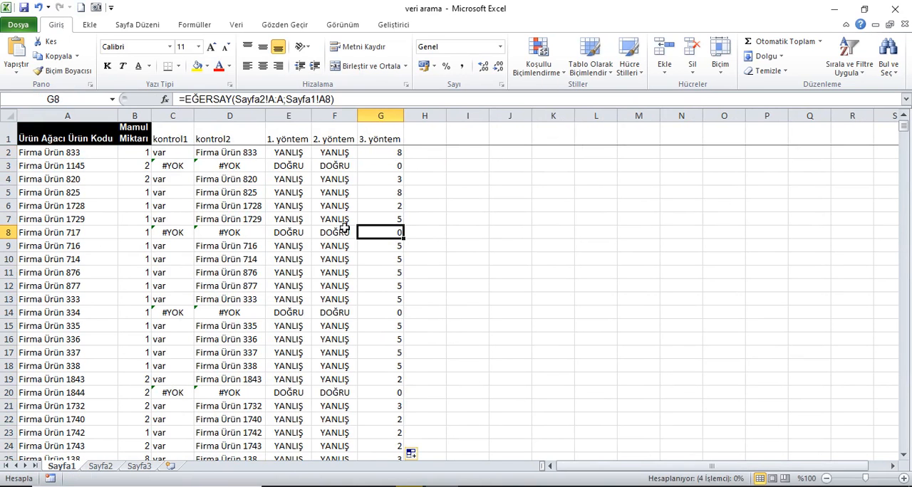
{"action": "left_click_drag", "start_coordinate": [378, 314], "coordinate": [206, 303]}
- Append =0 to G2's EĞERSAY formula, fill it down the 3. yöntem column and check G8
{"action": "left_click", "coordinate": [397, 156]}
{"action": "left_click", "coordinate": [364, 103]}
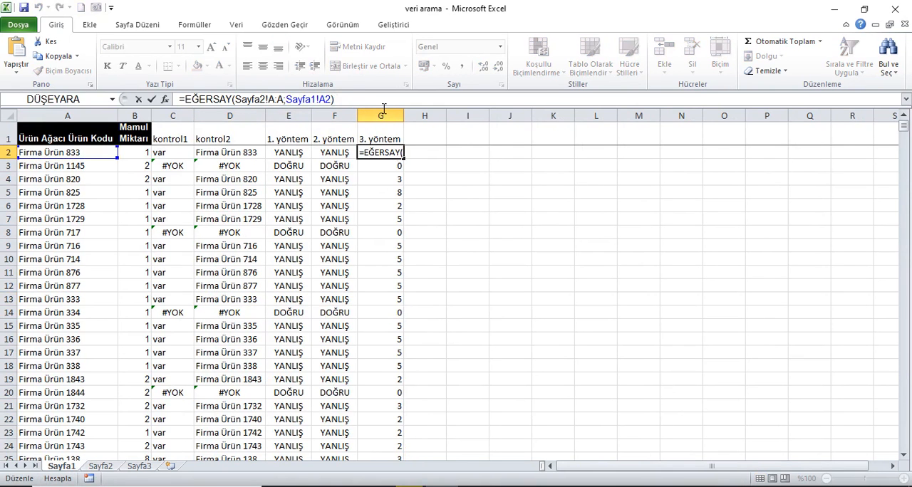
{"action": "key", "text": "Return"}
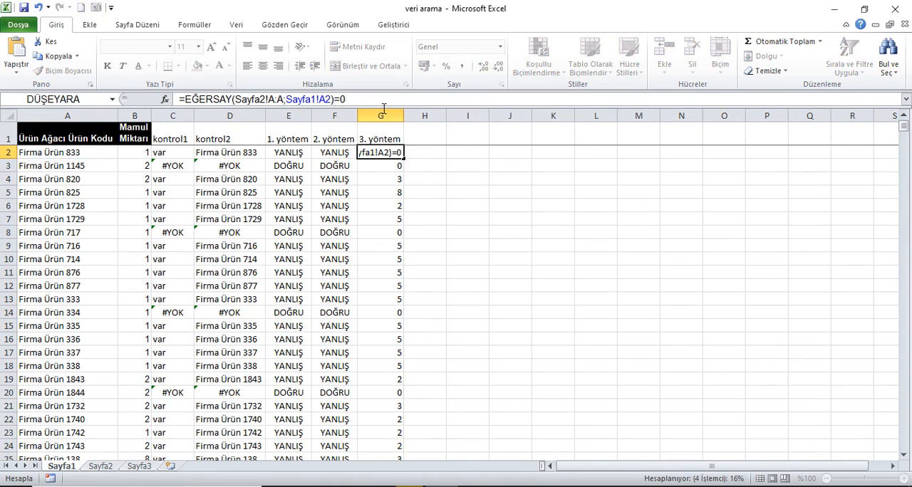
{"action": "double_click", "coordinate": [403, 160]}
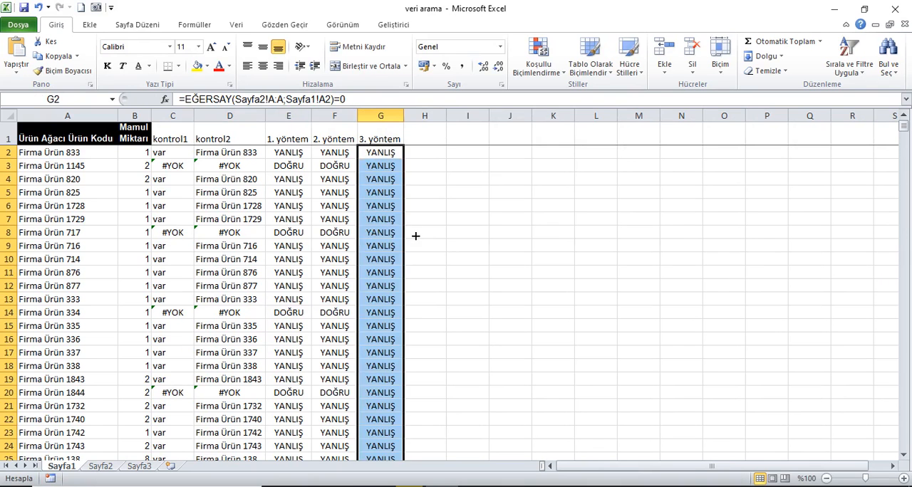
{"action": "left_click", "coordinate": [392, 236]}
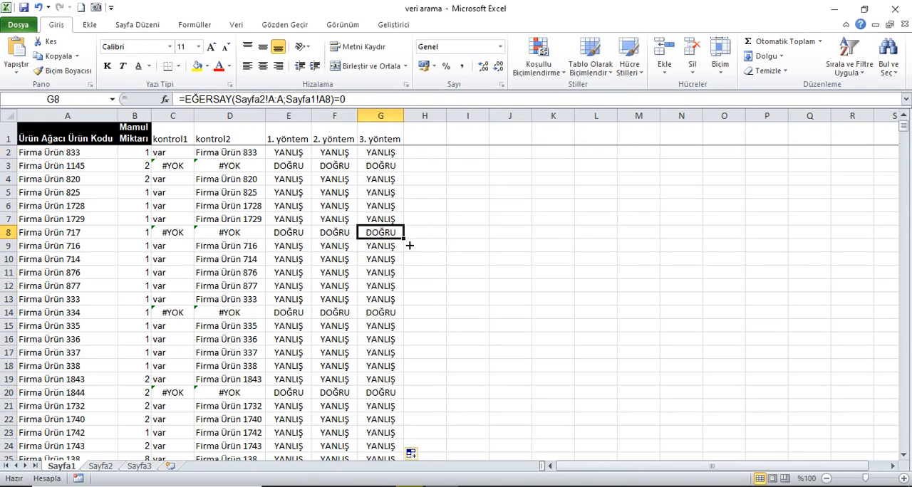
- Copy G2's formula =EĞERSAY(Sayfa2!A:A;Sayfa1!A2)=0 and use it as the condition of a new formula-based formatting rule for A2:A2031
{"action": "left_click", "coordinate": [396, 155]}
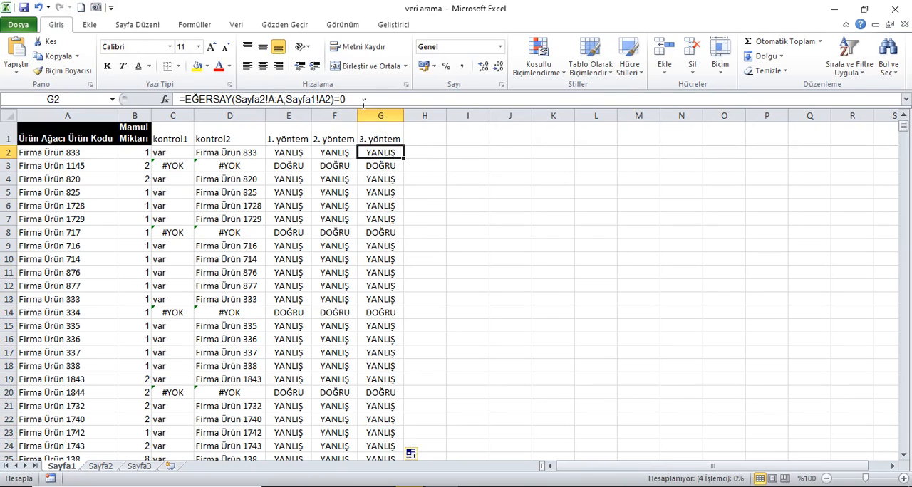
{"action": "left_click_drag", "start_coordinate": [348, 99], "coordinate": [180, 100]}
{"action": "key", "text": "Return"}
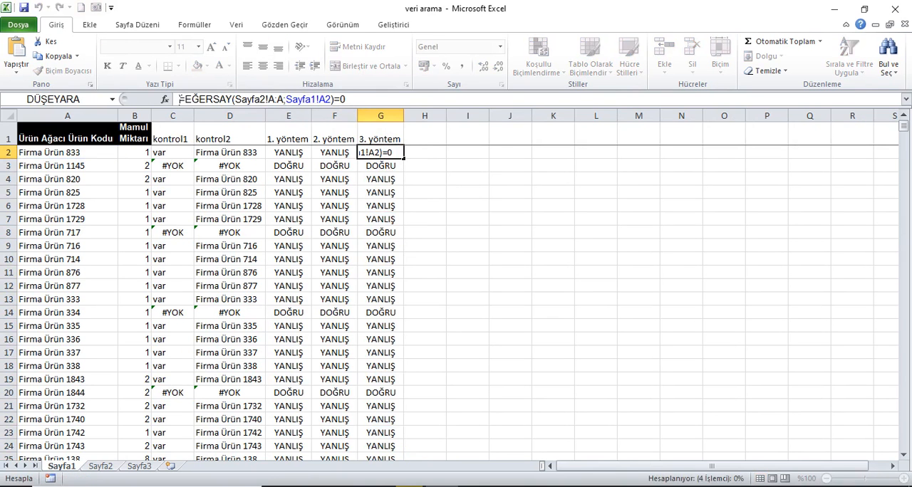
{"action": "left_click", "coordinate": [106, 140]}
{"action": "key", "text": "Down"}
{"action": "key", "text": "ctrl+shift+Down"}
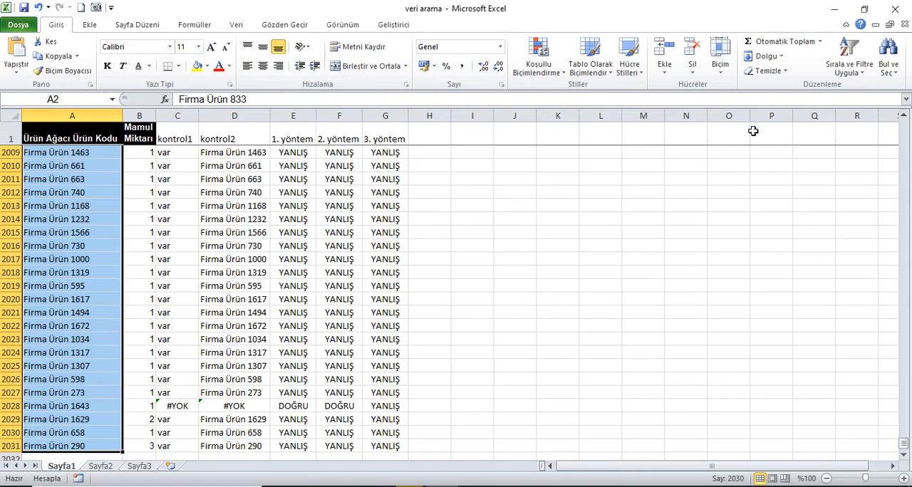
{"action": "left_click", "coordinate": [540, 63]}
{"action": "left_click", "coordinate": [557, 268]}
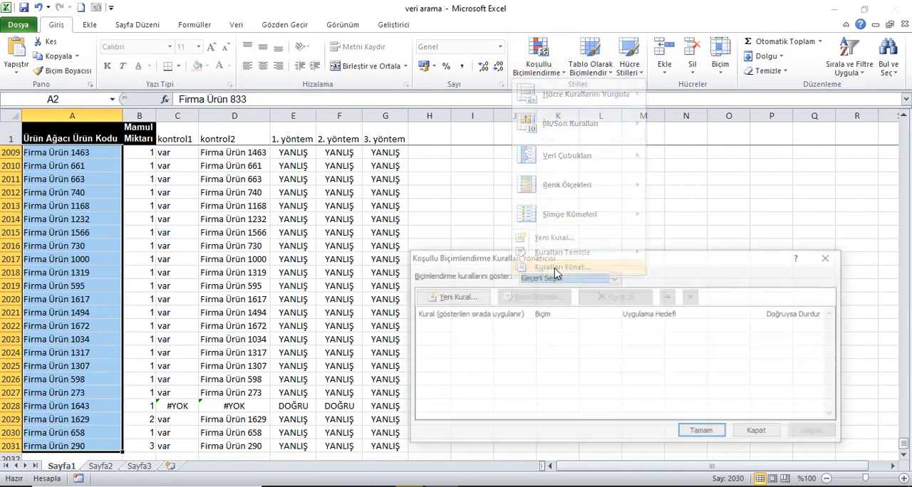
{"action": "left_click", "coordinate": [443, 300]}
{"action": "left_click", "coordinate": [522, 315]}
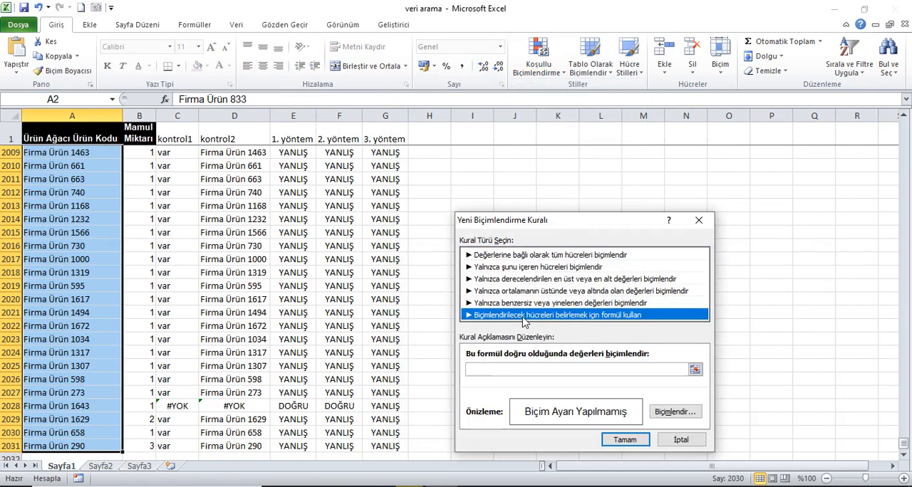
{"action": "left_click", "coordinate": [501, 370]}
{"action": "key", "text": "ctrl+v"}
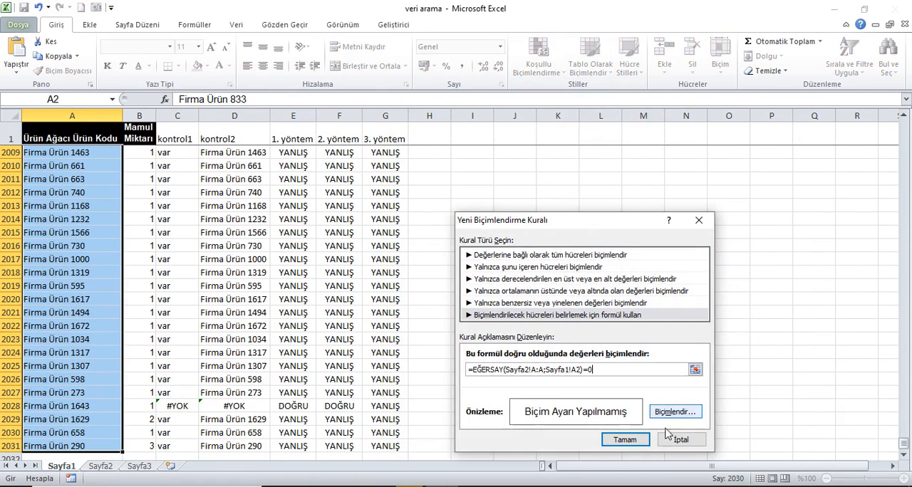
- Give the new EĞERSAY rule a green background fill and apply it to the selected product codes
{"action": "left_click", "coordinate": [682, 417]}
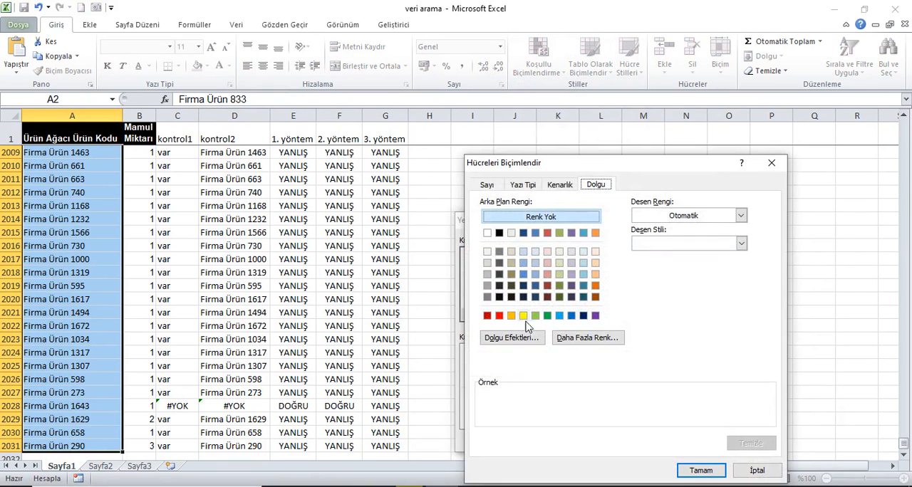
{"action": "left_click", "coordinate": [548, 316]}
{"action": "left_click", "coordinate": [700, 470]}
{"action": "left_click", "coordinate": [630, 439]}
{"action": "left_click", "coordinate": [812, 434]}
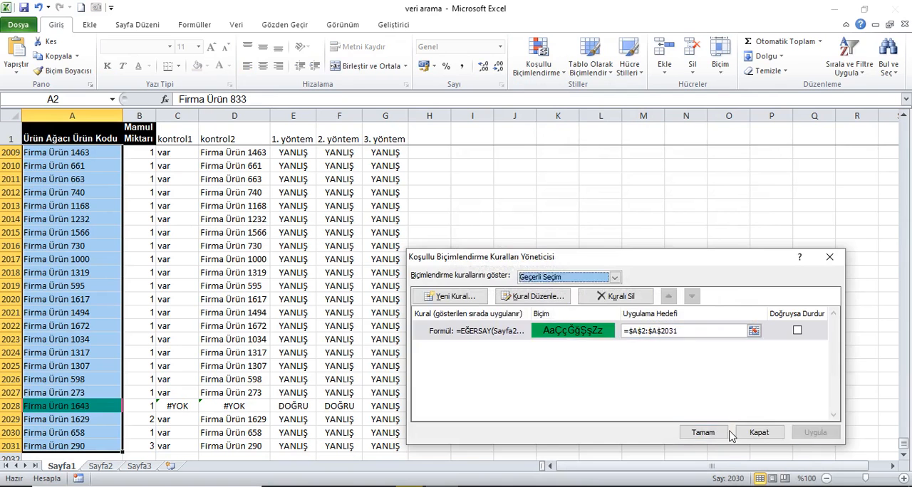
{"action": "left_click", "coordinate": [702, 433]}
- Turn on filtering for the header row and filter the Ürün Ağacı Ürün Kodu column by the green cell colour
{"action": "left_click", "coordinate": [62, 126]}
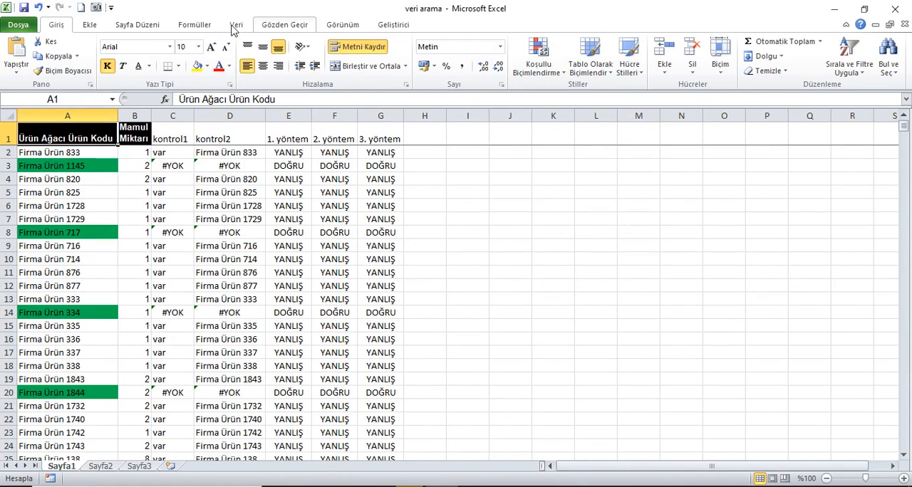
{"action": "left_click", "coordinate": [235, 25]}
{"action": "left_click", "coordinate": [349, 47]}
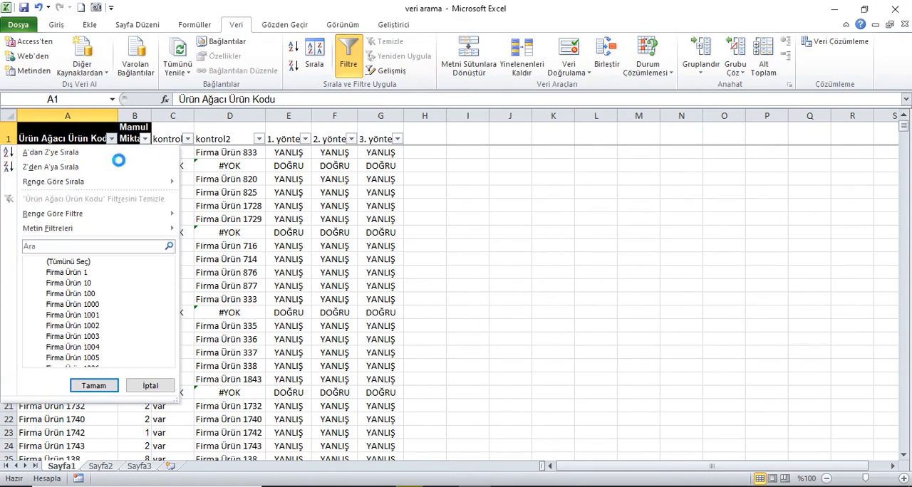
{"action": "mouse_move", "coordinate": [107, 218]}
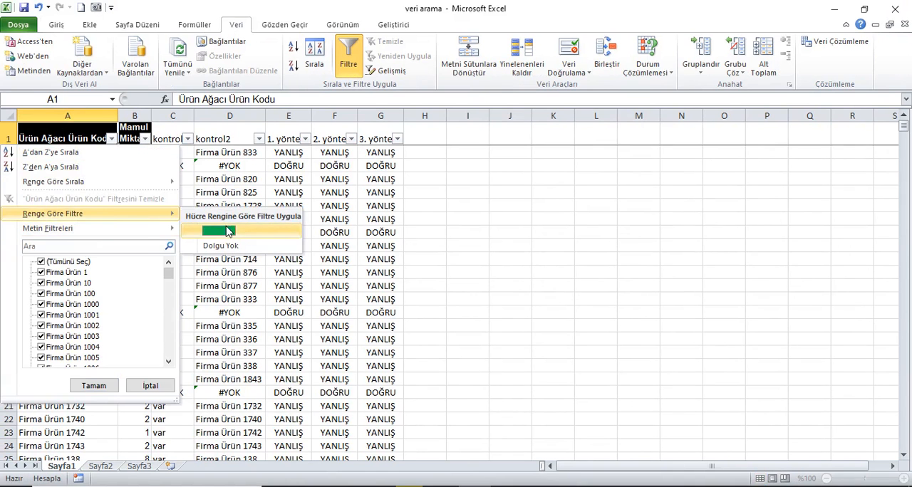
{"action": "left_click", "coordinate": [226, 231]}
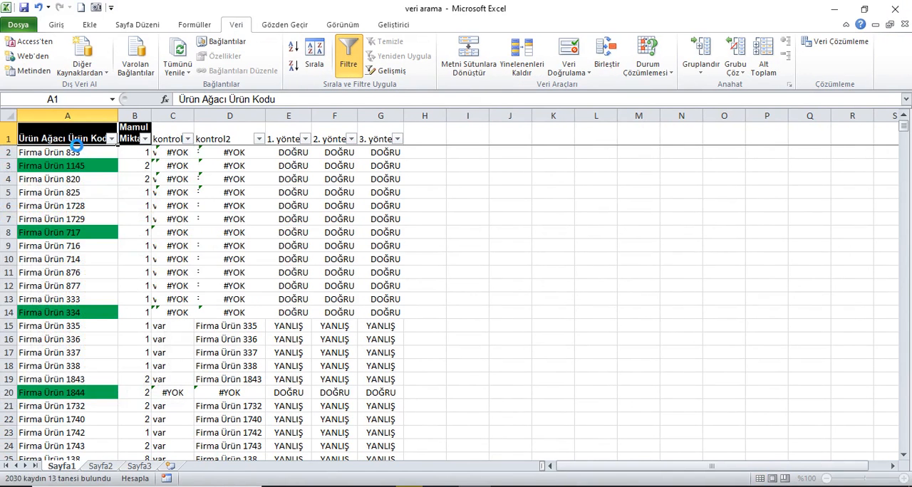